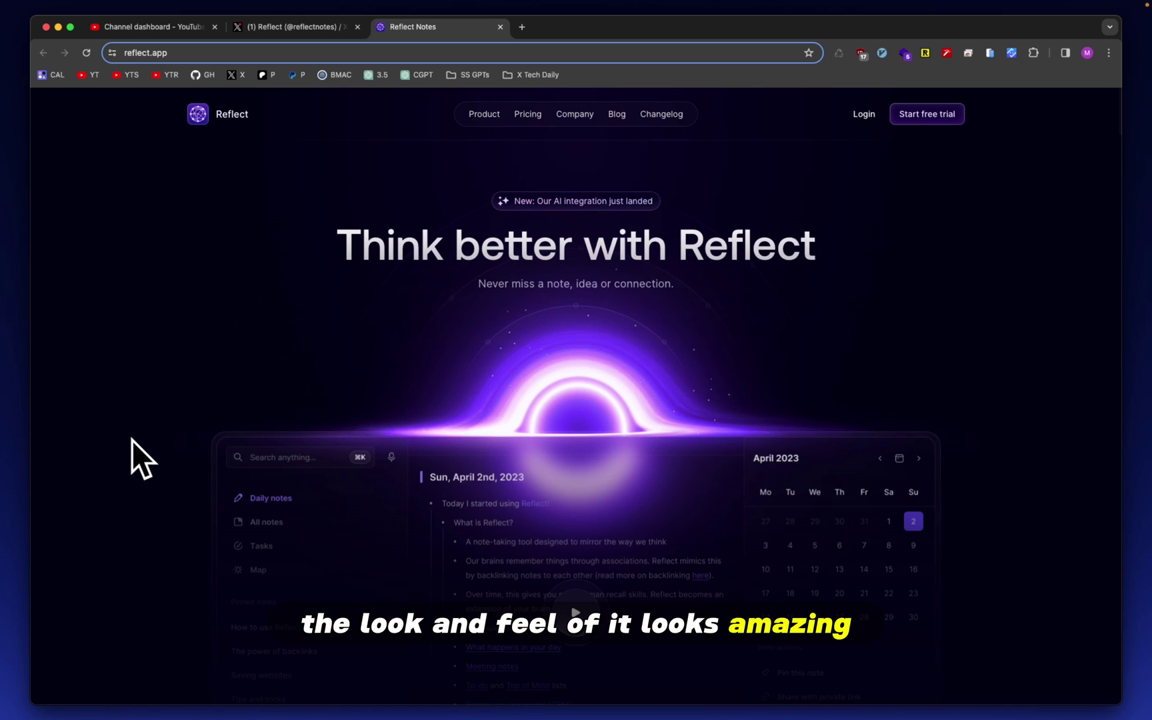
Step: Scroll to the feature grid and select the Calendar integration, Publishing and Frictionless search card text
{"action": "scroll", "coordinate": [346, 329], "scroll_direction": "down", "scroll_amount": 10}
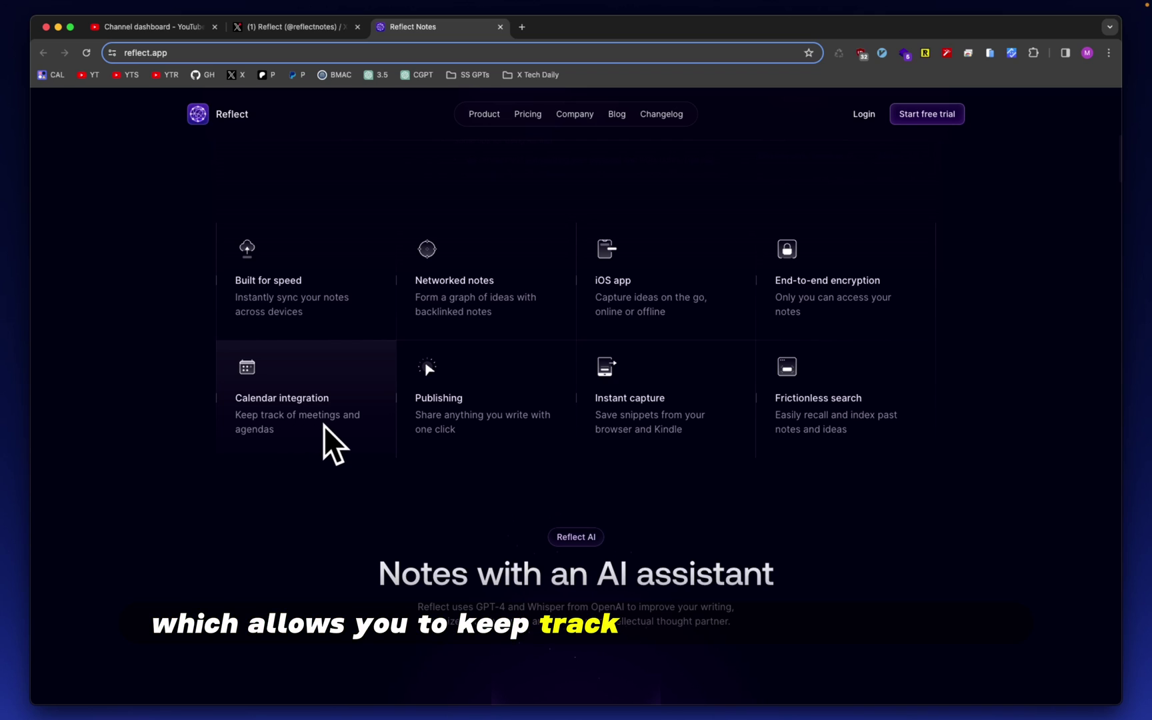
{"action": "left_click_drag", "start_coordinate": [290, 443], "coordinate": [234, 398]}
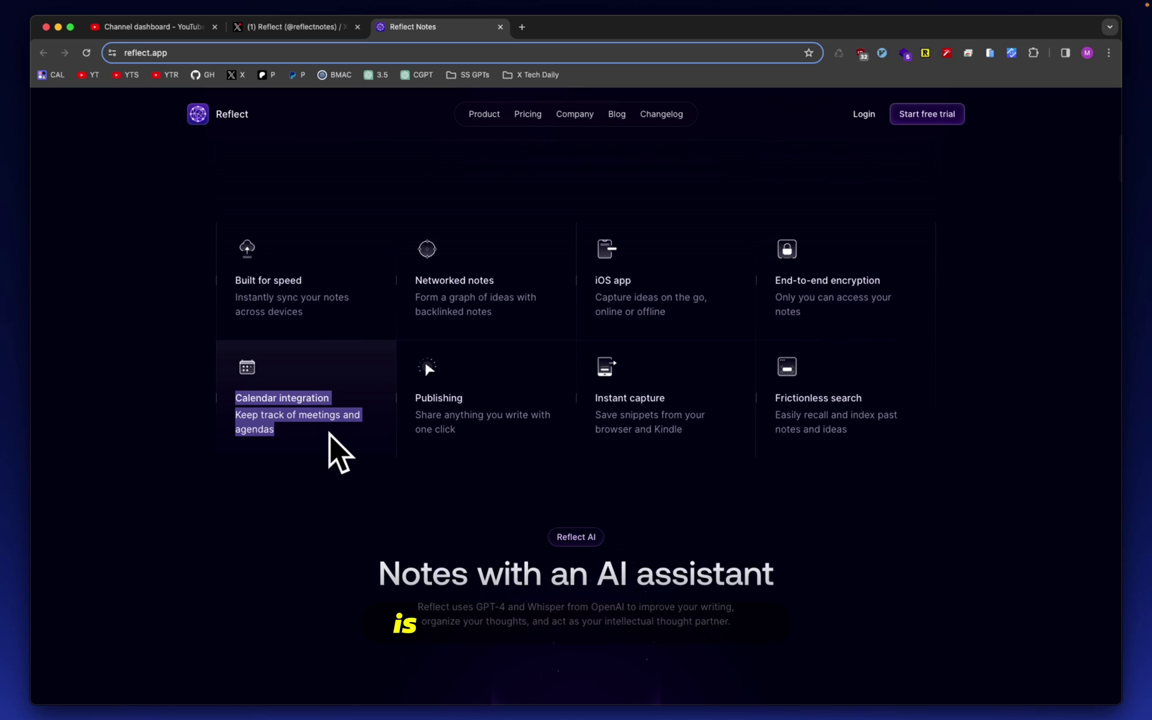
{"action": "left_click_drag", "start_coordinate": [480, 442], "coordinate": [419, 398]}
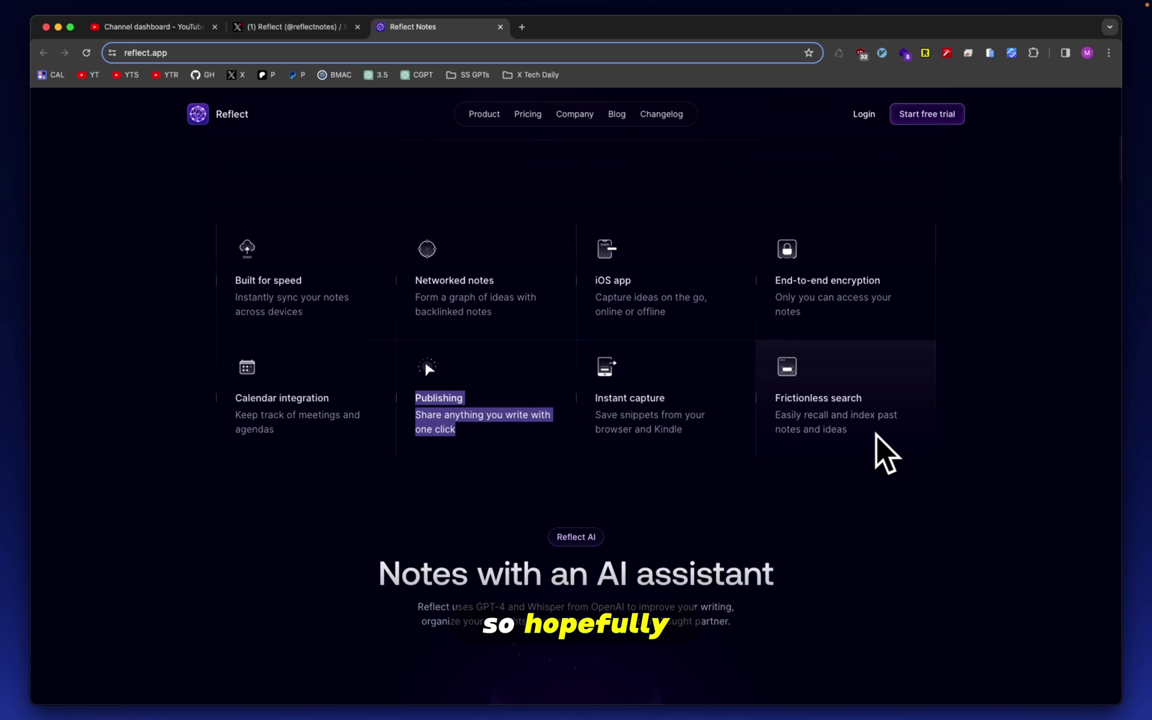
{"action": "left_click_drag", "start_coordinate": [875, 433], "coordinate": [767, 402]}
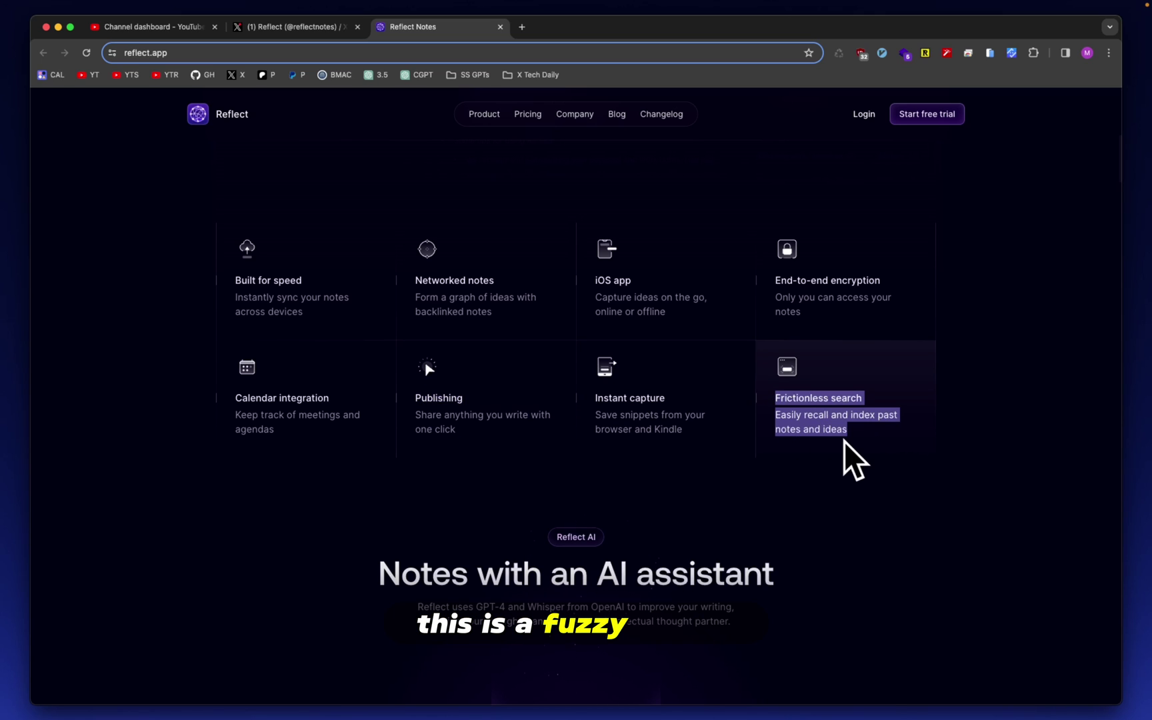
Step: Run the AI demo on the GPT question, then select the article outlines and custom prompts text
{"action": "scroll", "coordinate": [933, 436], "scroll_direction": "down", "scroll_amount": 5}
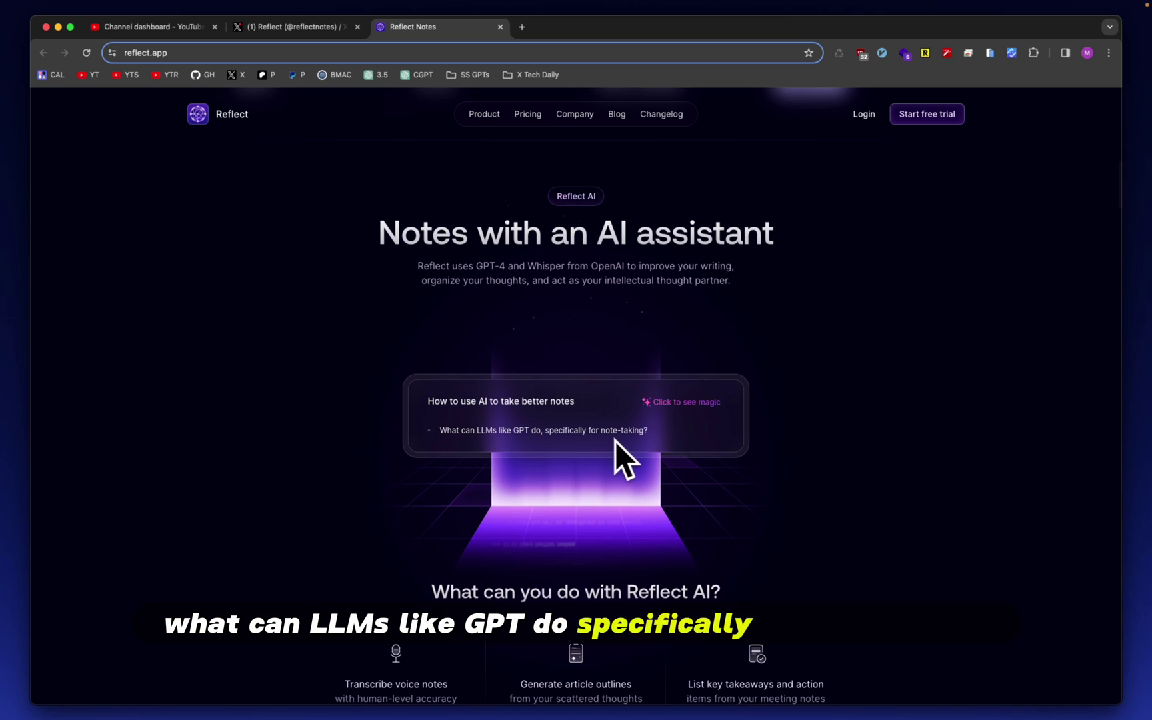
{"action": "left_click", "coordinate": [695, 404]}
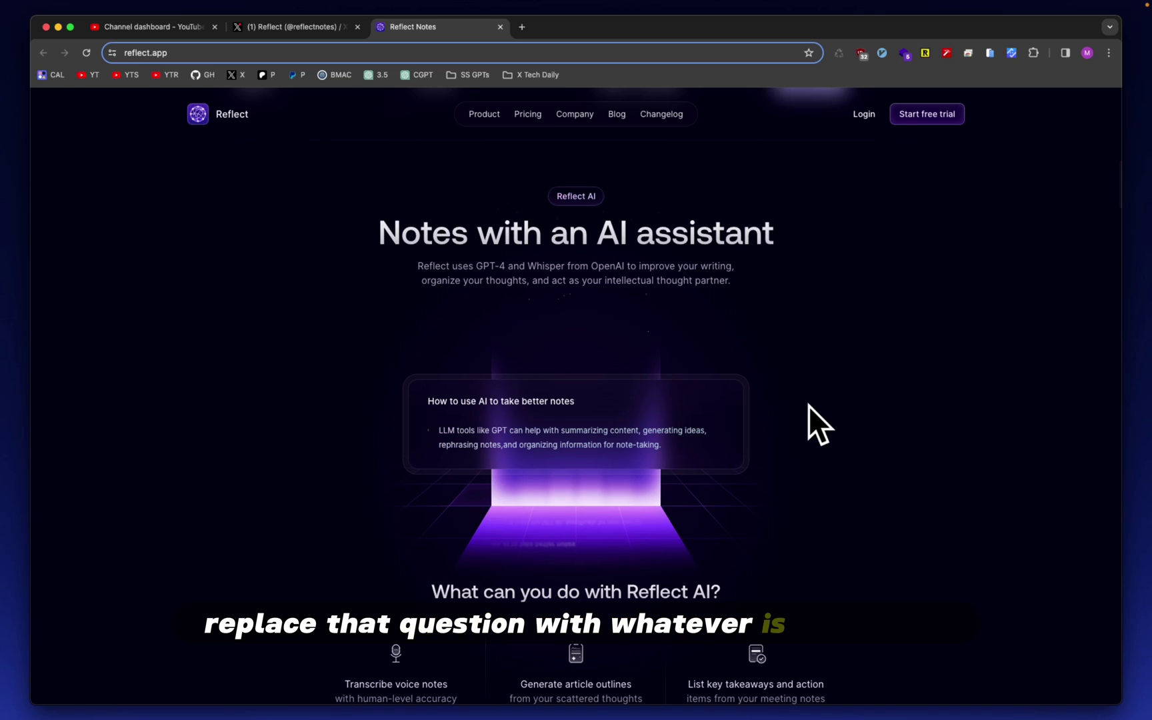
{"action": "scroll", "coordinate": [399, 337], "scroll_direction": "down", "scroll_amount": 6}
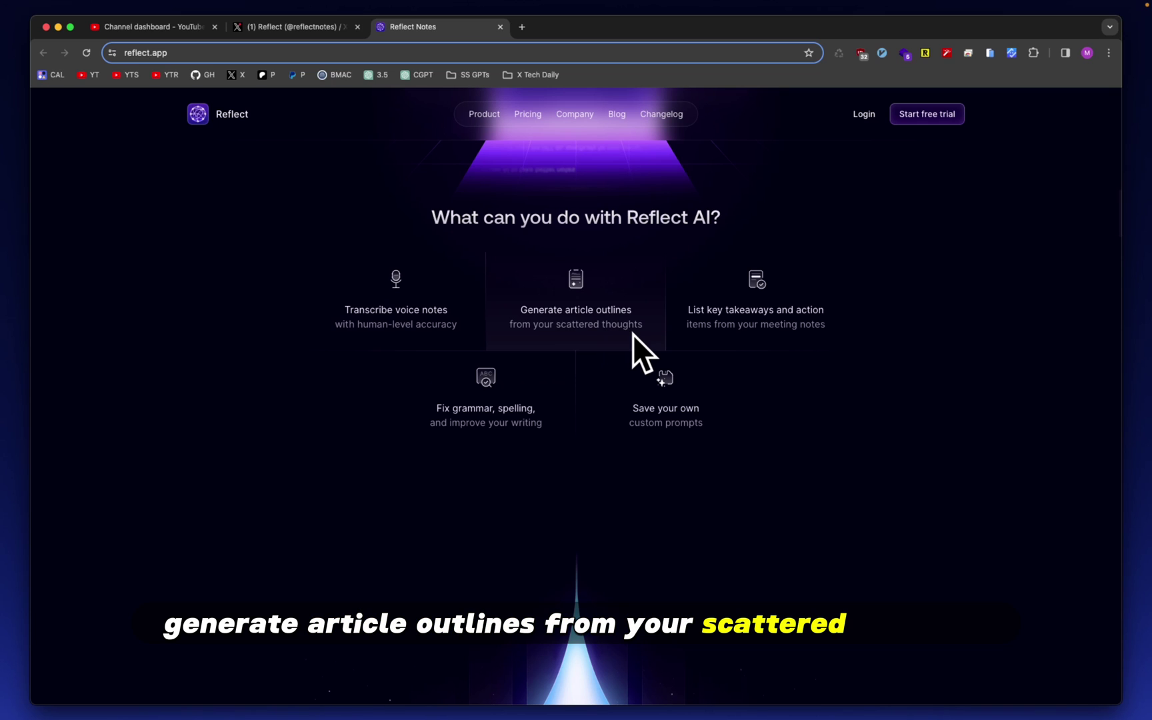
{"action": "left_click_drag", "start_coordinate": [521, 309], "coordinate": [653, 321]}
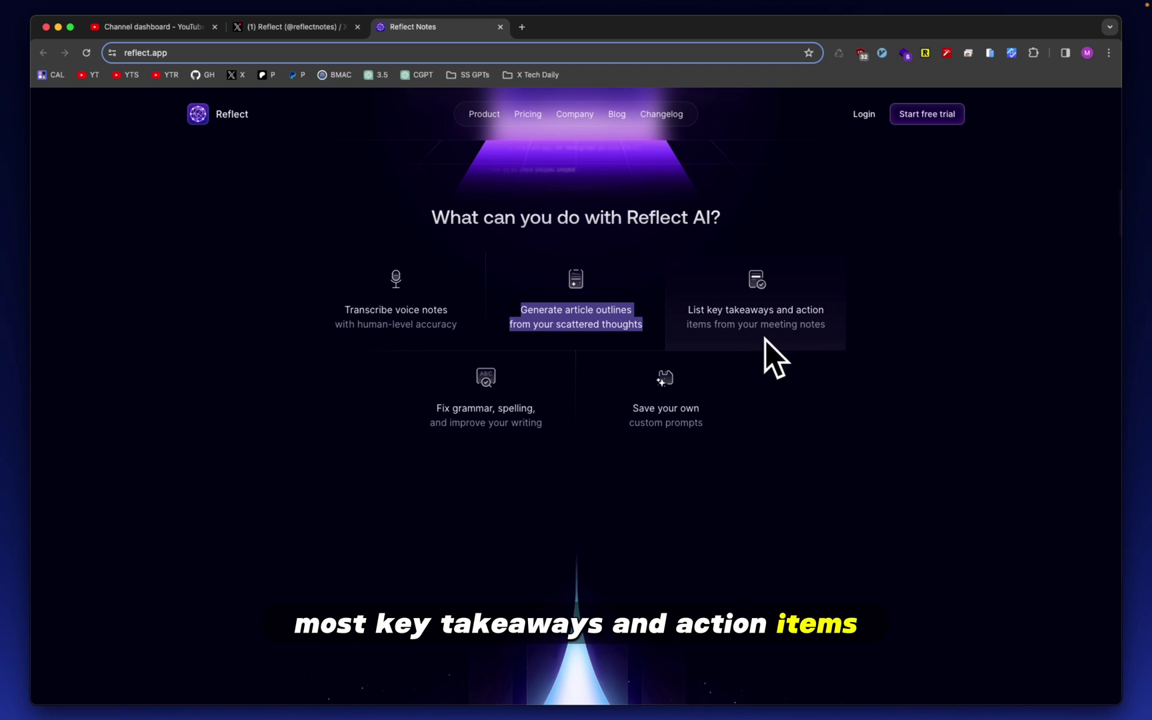
{"action": "left_click", "coordinate": [822, 338]}
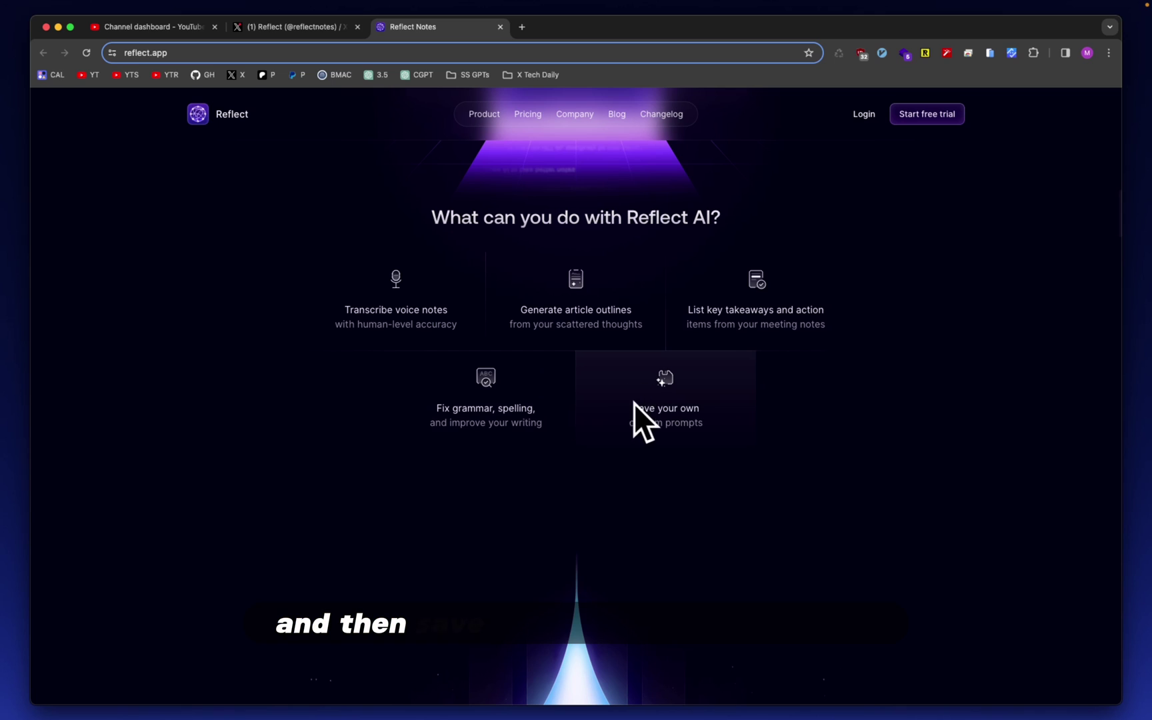
{"action": "left_click_drag", "start_coordinate": [631, 404], "coordinate": [723, 426]}
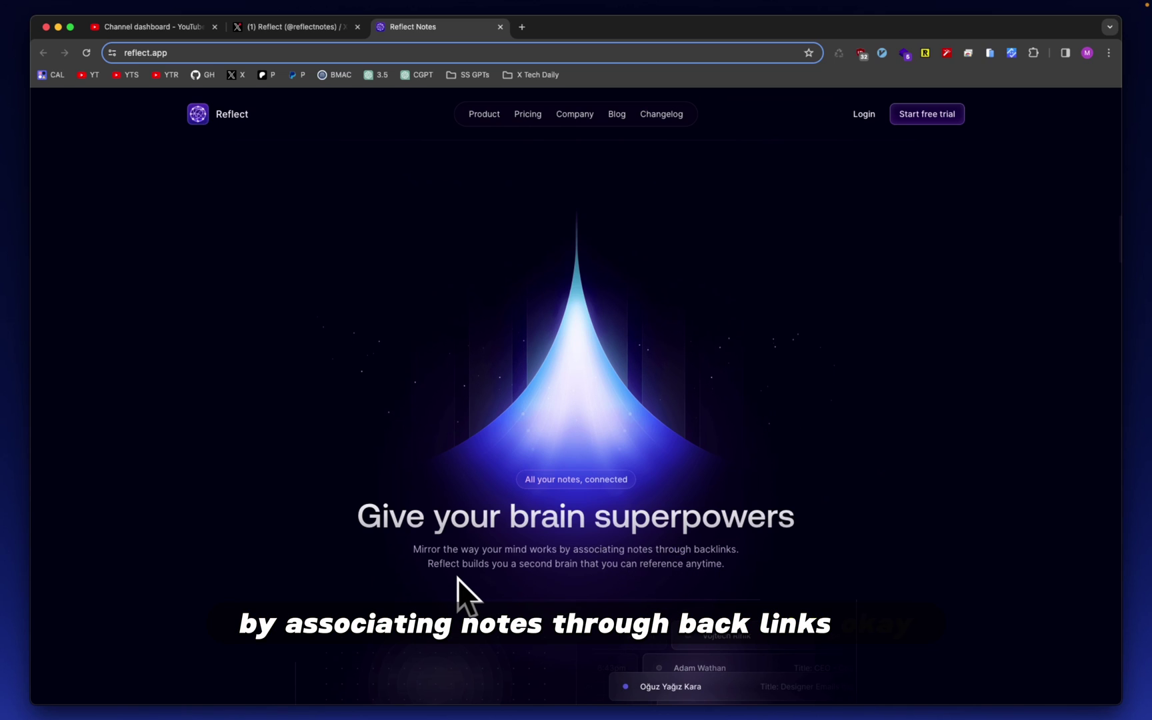
Step: Scroll past the backlinks, information and security sections and select the 'Get more out of your meetings' headline
{"action": "scroll", "coordinate": [457, 578], "scroll_direction": "down", "scroll_amount": 5}
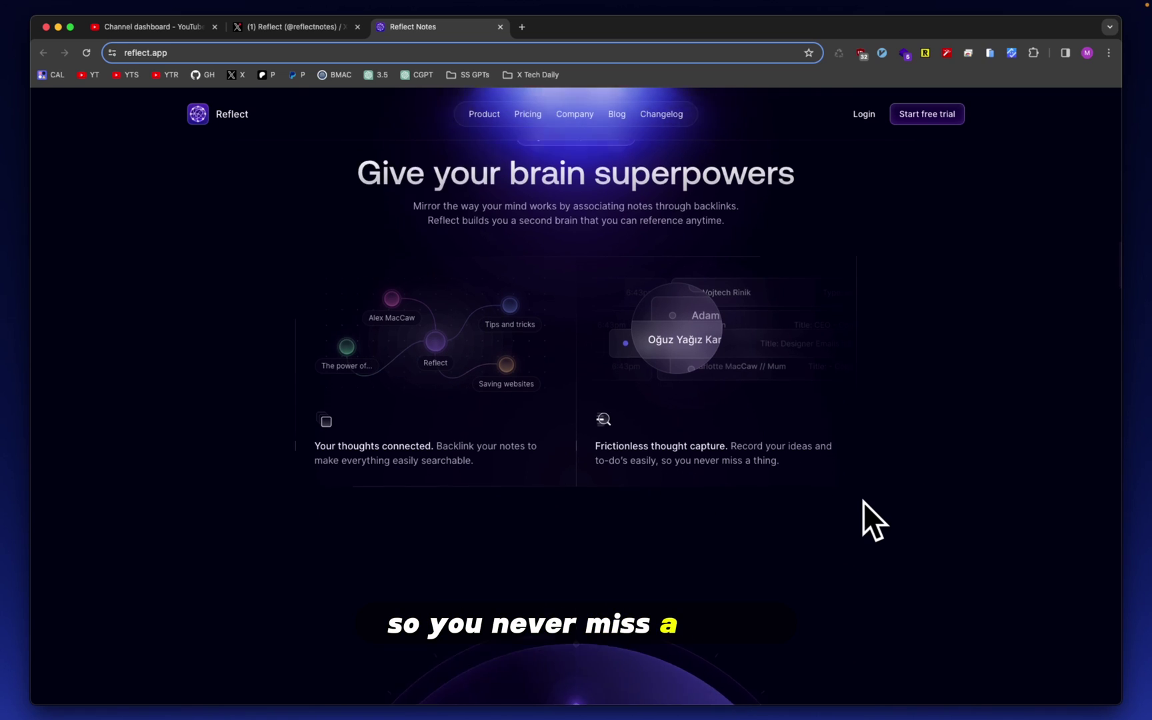
{"action": "scroll", "coordinate": [863, 501], "scroll_direction": "down", "scroll_amount": 10}
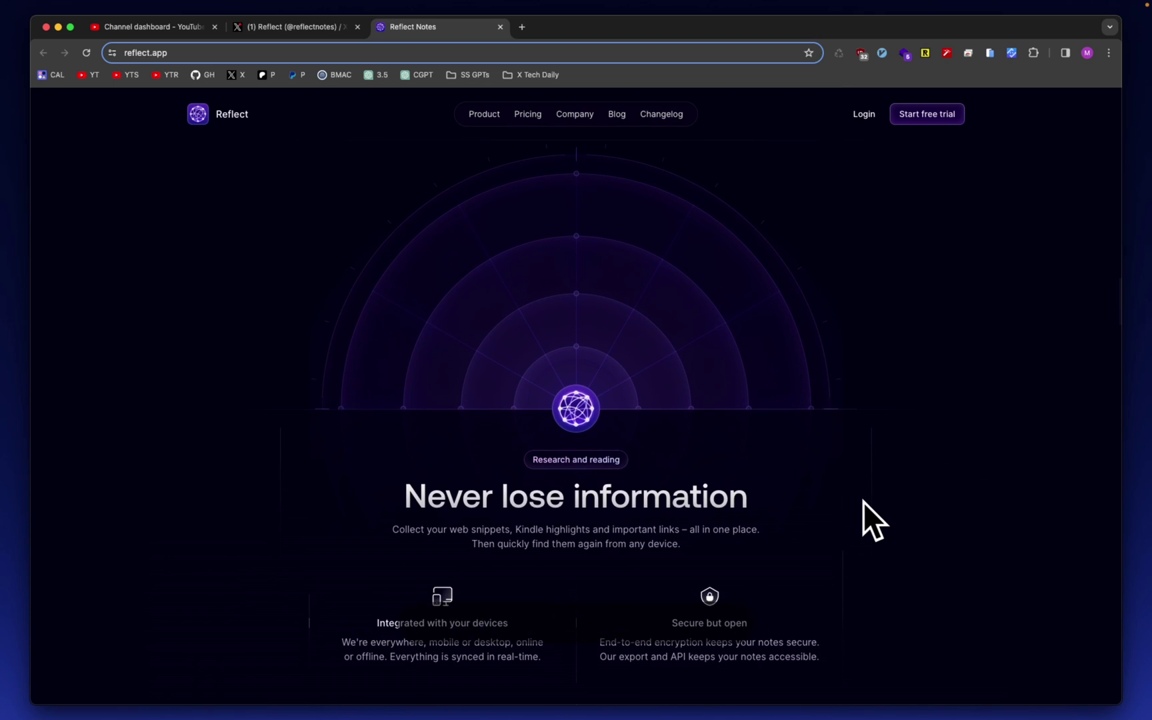
{"action": "scroll", "coordinate": [863, 502], "scroll_direction": "down", "scroll_amount": 1}
{"action": "scroll", "coordinate": [863, 502], "scroll_direction": "up", "scroll_amount": 1}
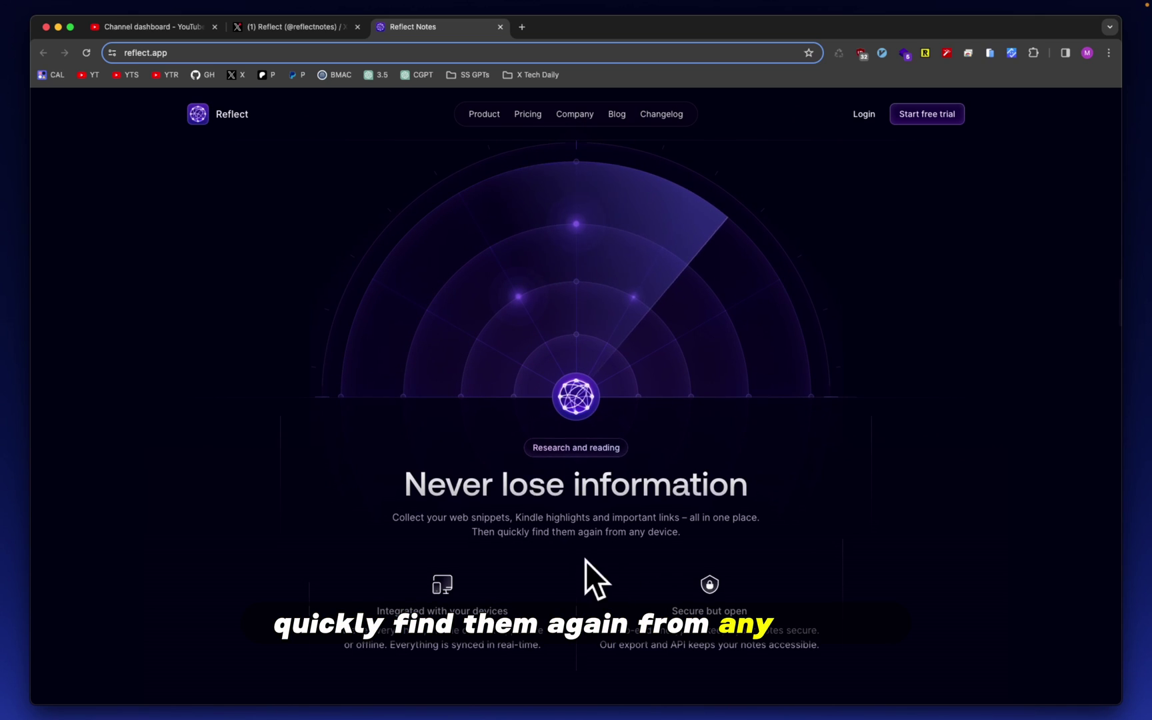
{"action": "scroll", "coordinate": [574, 649], "scroll_direction": "down", "scroll_amount": 3}
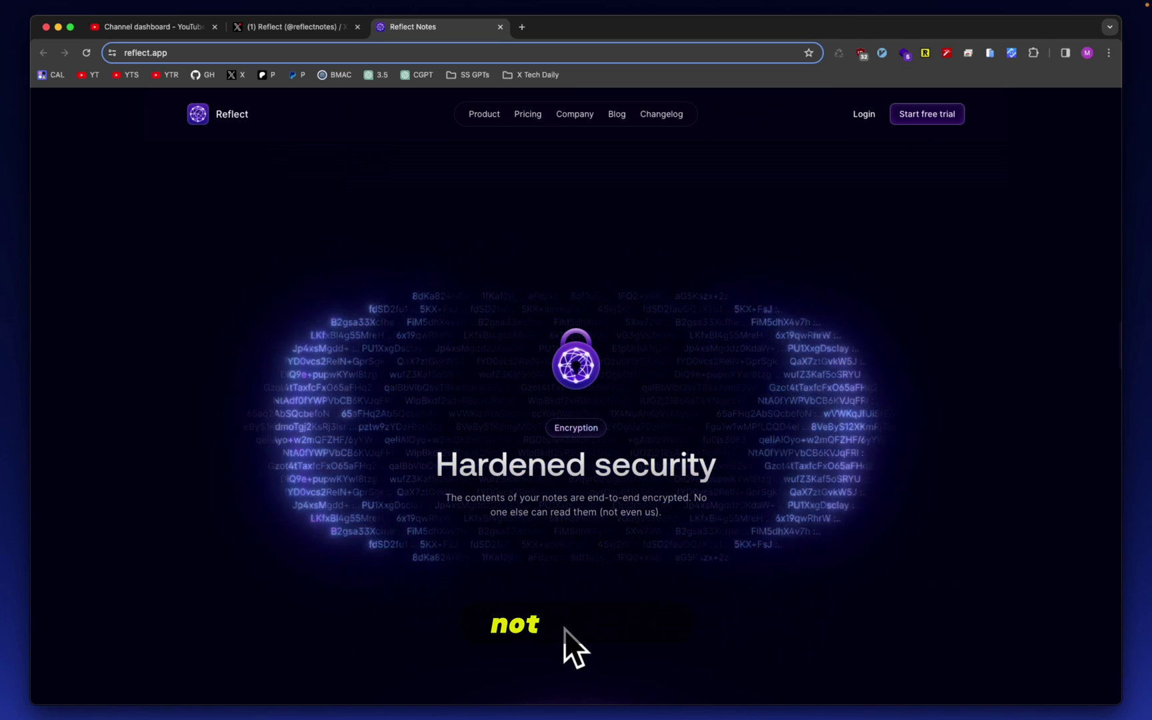
{"action": "scroll", "coordinate": [710, 524], "scroll_direction": "down", "scroll_amount": 3}
{"action": "scroll", "coordinate": [710, 524], "scroll_direction": "down", "scroll_amount": 4}
{"action": "scroll", "coordinate": [710, 524], "scroll_direction": "down", "scroll_amount": 2}
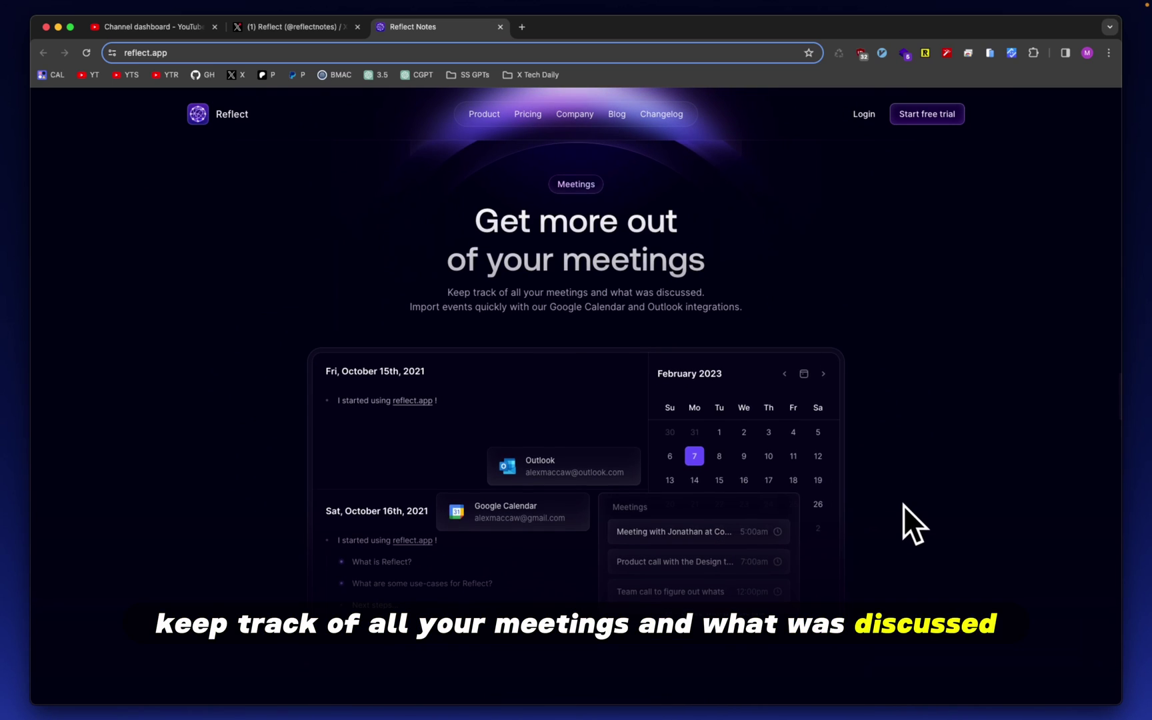
{"action": "mouse_move", "coordinate": [476, 219]}
{"action": "left_mouse_down"}
{"action": "mouse_move", "coordinate": [655, 231]}
{"action": "mouse_move", "coordinate": [733, 266]}
{"action": "left_mouse_up"}
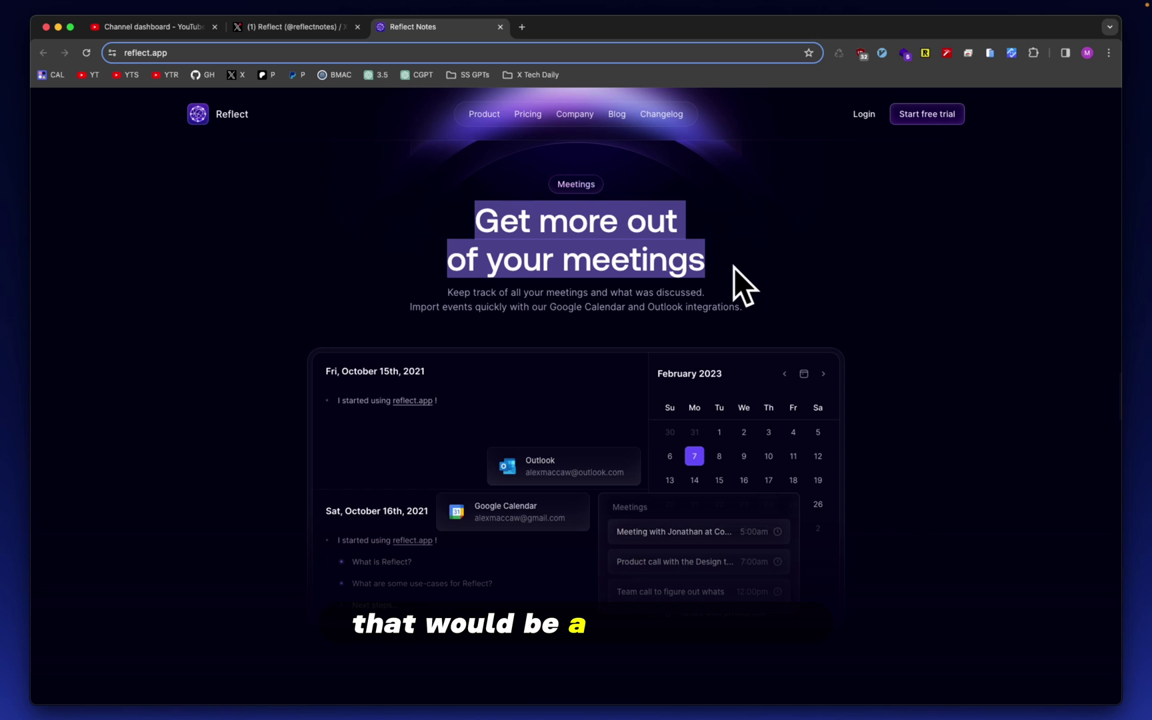
Step: Select the Readwise heading, the Integrations label and the text of the four integration cards
{"action": "scroll", "coordinate": [897, 362], "scroll_direction": "down", "scroll_amount": 10}
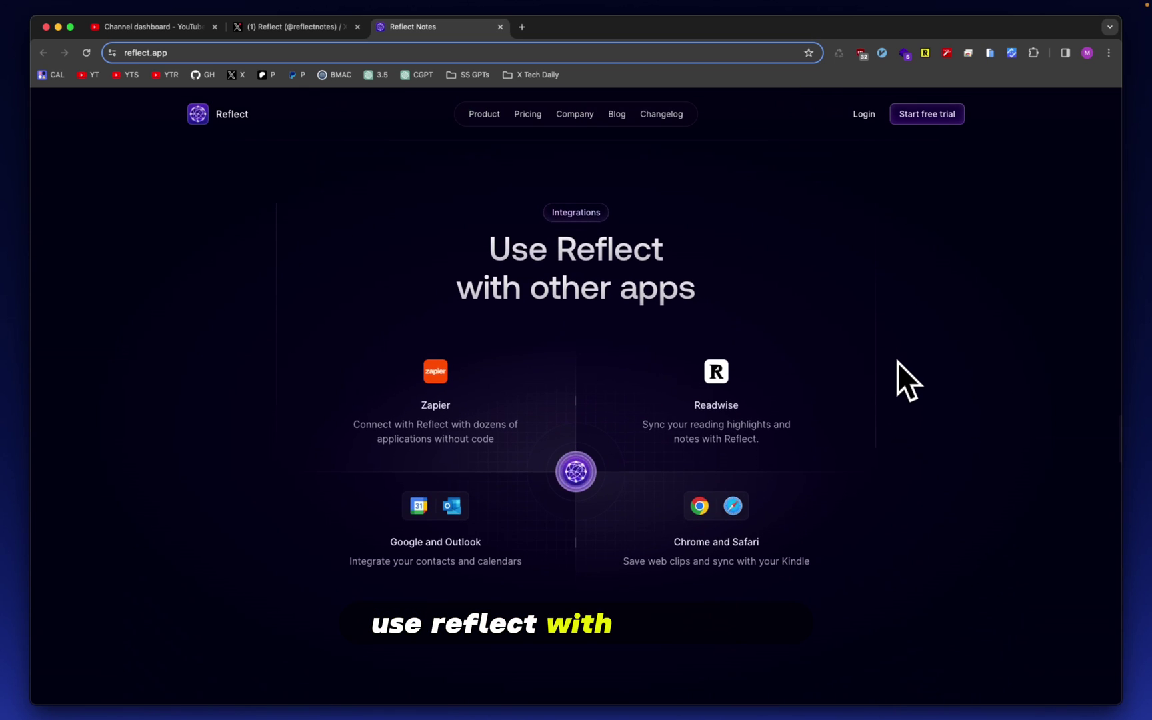
{"action": "left_click_drag", "start_coordinate": [675, 400], "coordinate": [912, 437]}
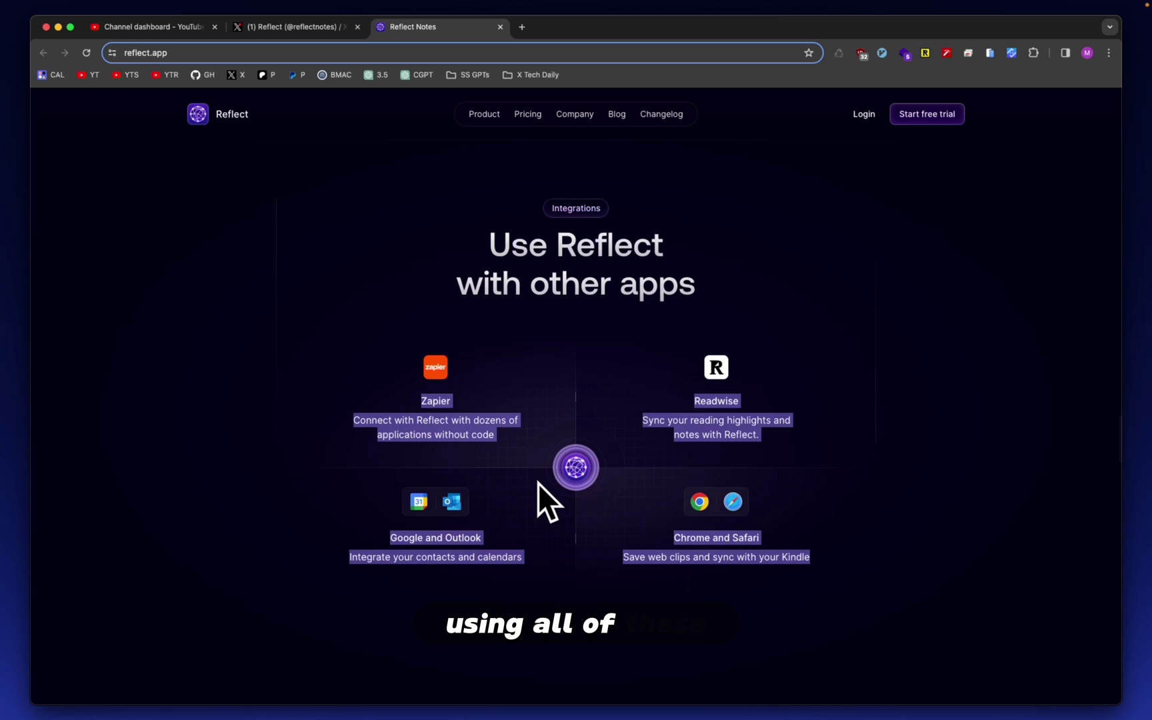
{"action": "left_click_drag", "start_coordinate": [550, 212], "coordinate": [611, 212]}
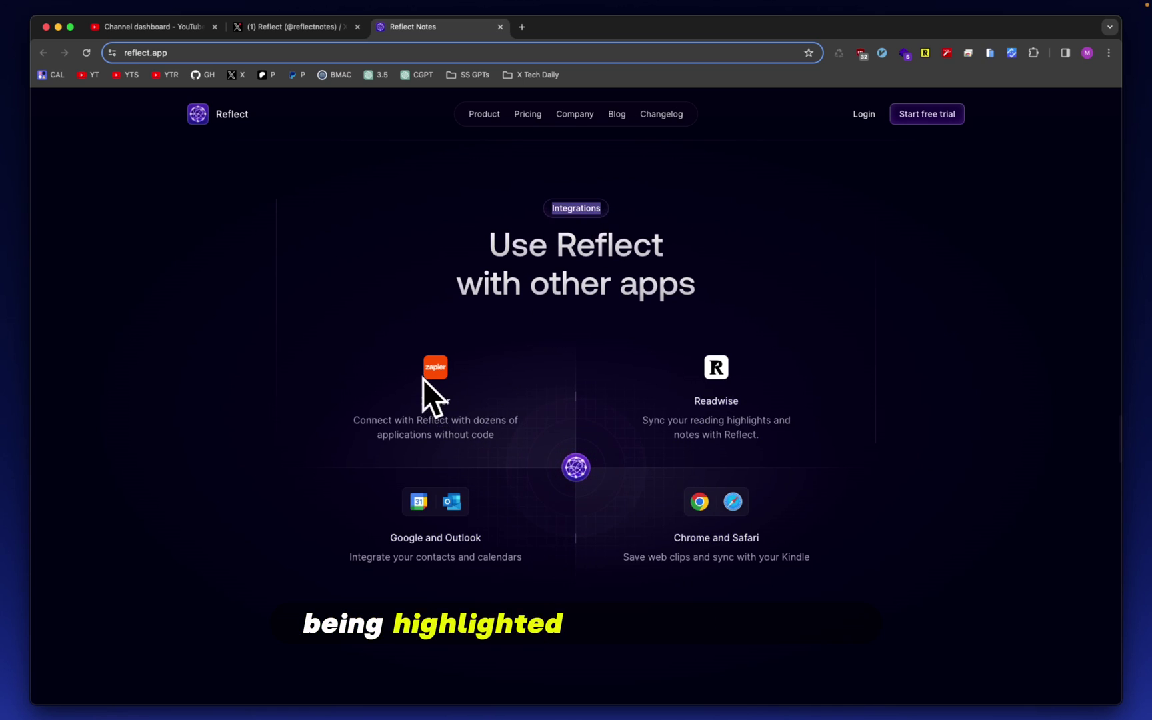
{"action": "left_click_drag", "start_coordinate": [507, 400], "coordinate": [835, 552]}
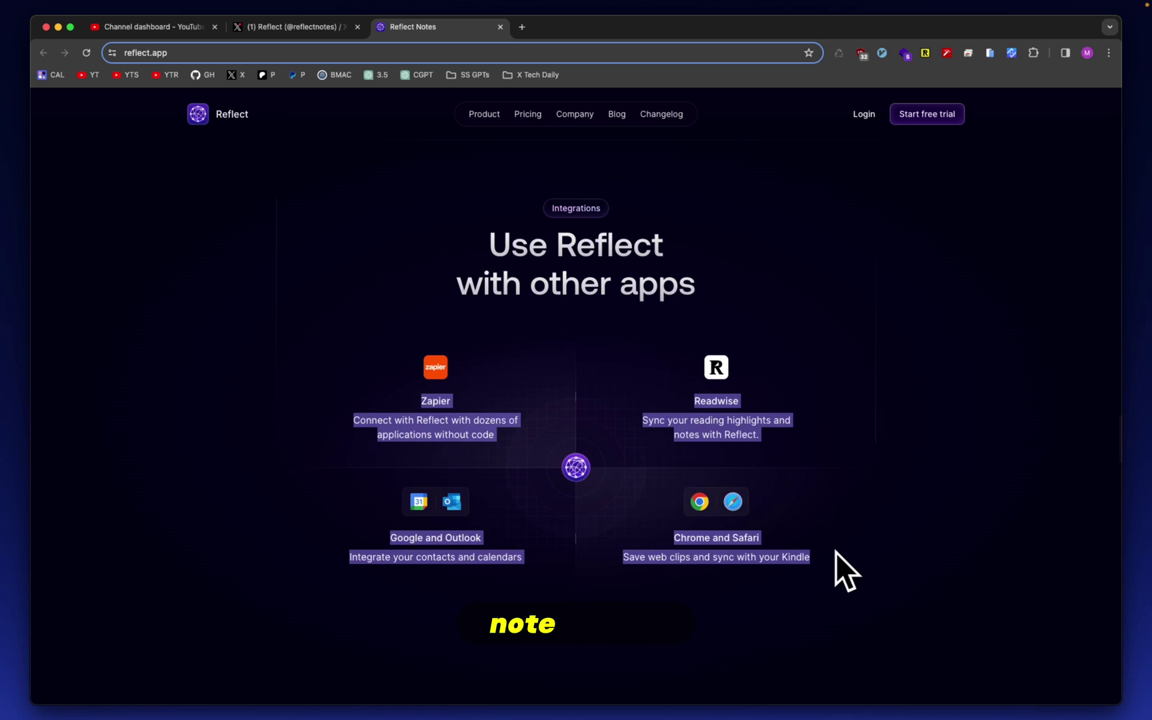
Step: Scroll down to the footer with its product, company and resources links
{"action": "scroll", "coordinate": [825, 363], "scroll_direction": "down", "scroll_amount": 15}
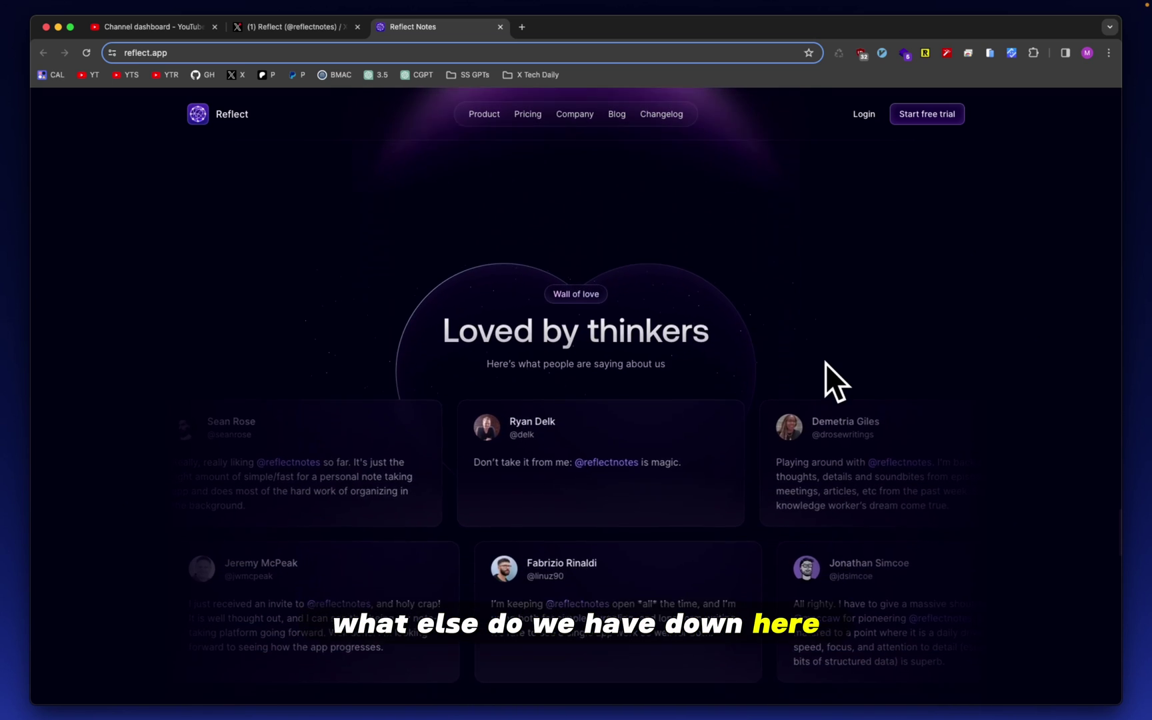
{"action": "scroll", "coordinate": [825, 363], "scroll_direction": "down", "scroll_amount": 10}
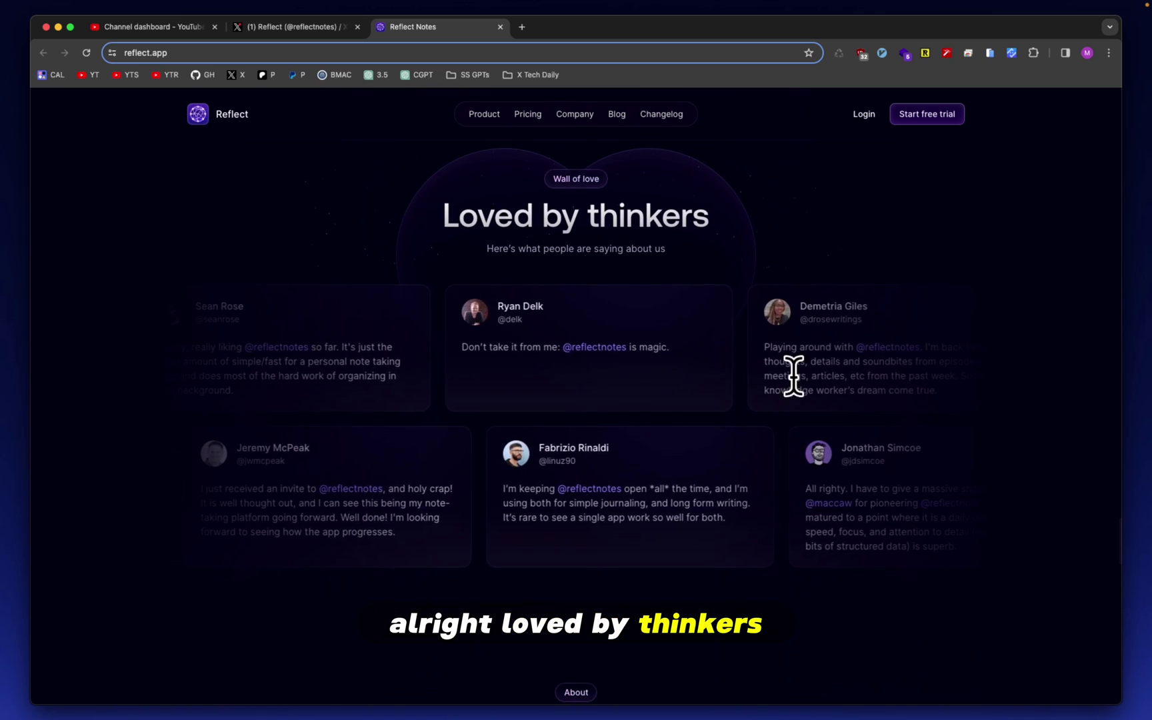
{"action": "scroll", "coordinate": [891, 412], "scroll_direction": "down", "scroll_amount": 2}
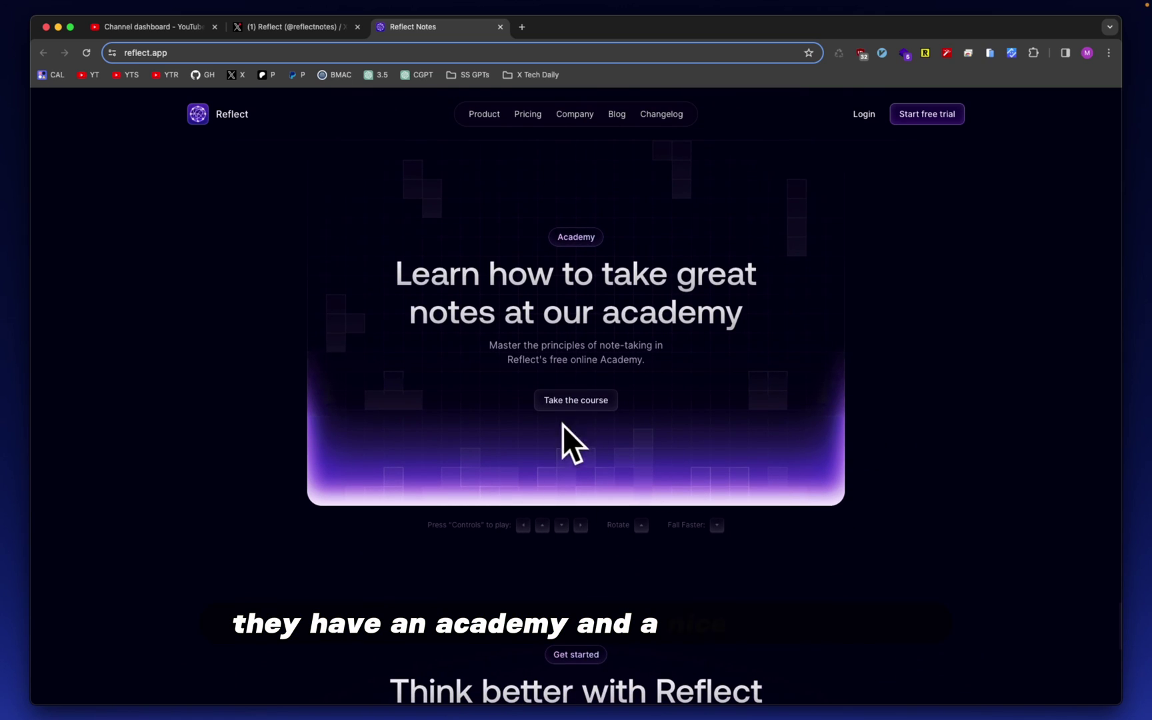
{"action": "scroll", "coordinate": [785, 448], "scroll_direction": "up", "scroll_amount": 2}
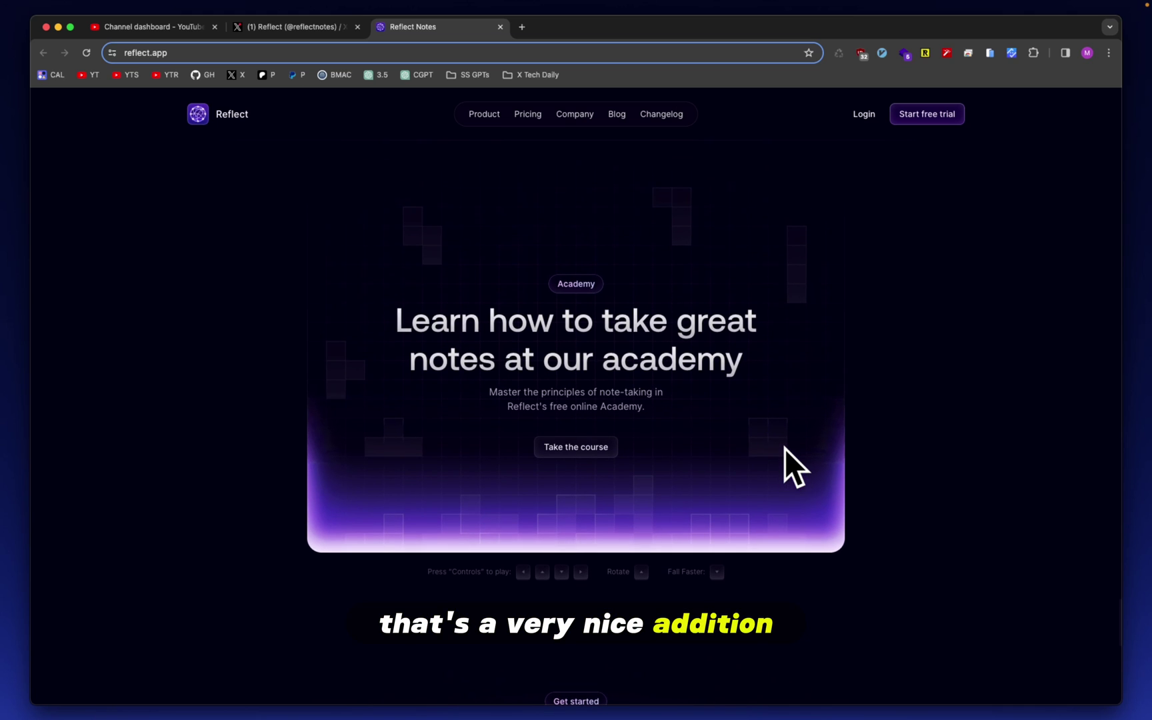
{"action": "scroll", "coordinate": [755, 521], "scroll_direction": "down", "scroll_amount": 10}
{"action": "scroll", "coordinate": [755, 521], "scroll_direction": "up", "scroll_amount": 6}
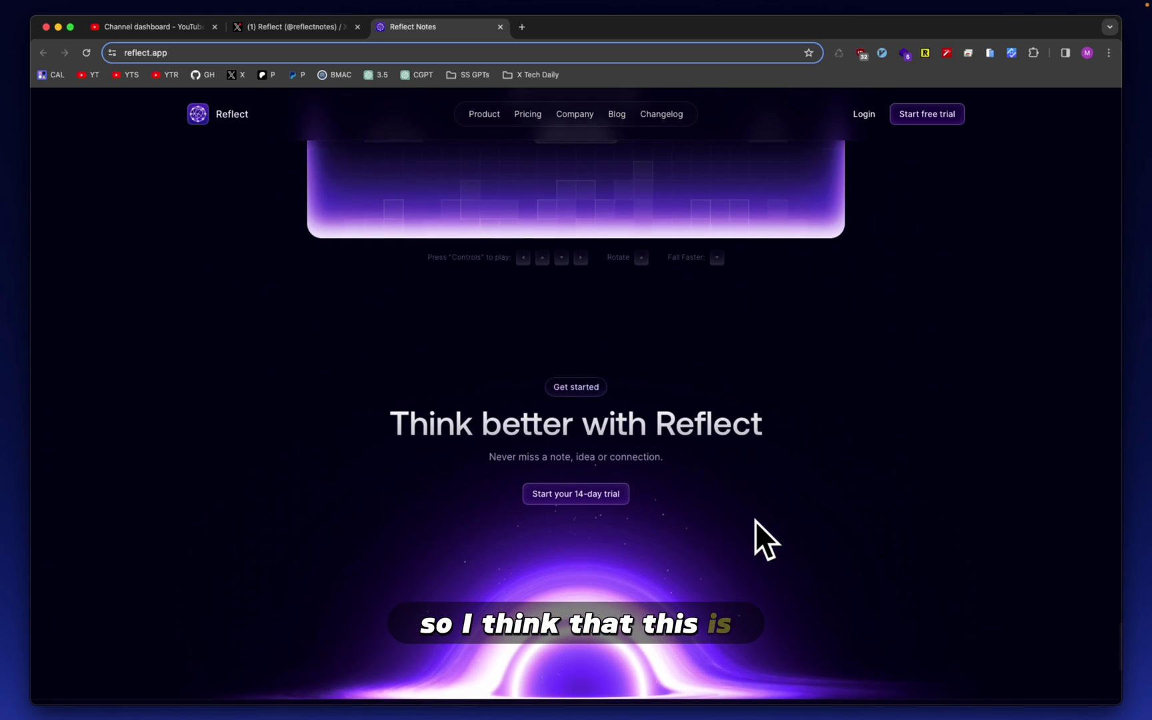
{"action": "scroll", "coordinate": [755, 521], "scroll_direction": "down", "scroll_amount": 5}
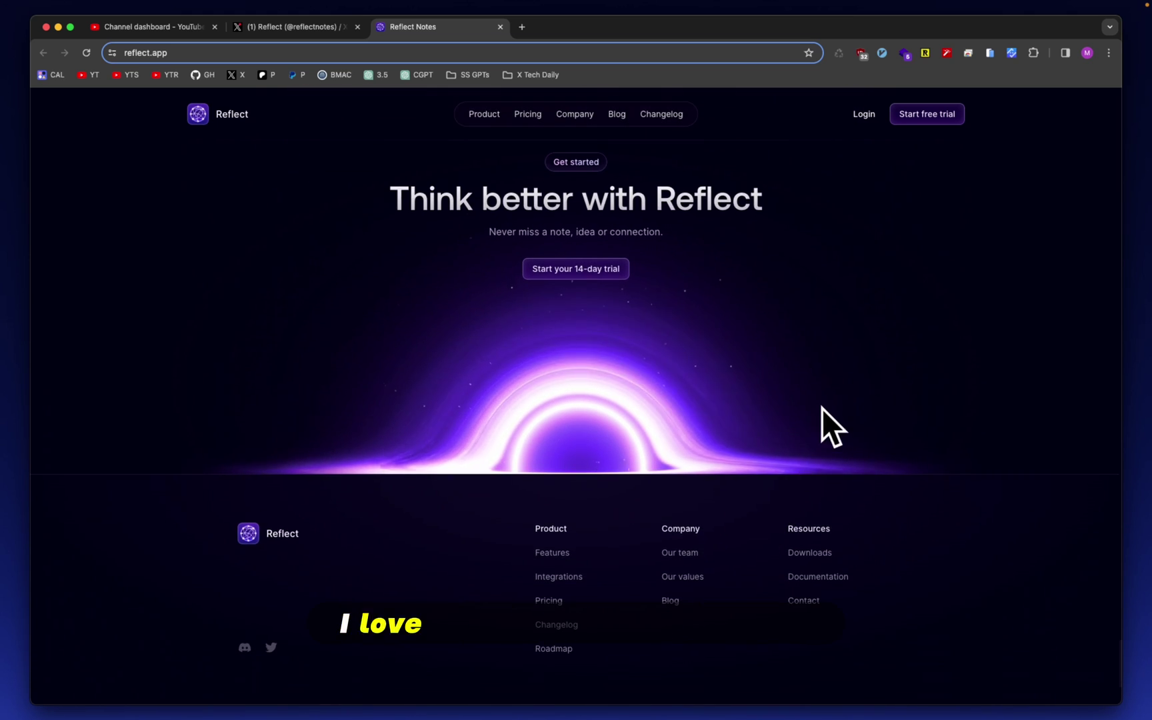
{"action": "scroll", "coordinate": [745, 432], "scroll_direction": "up", "scroll_amount": 3}
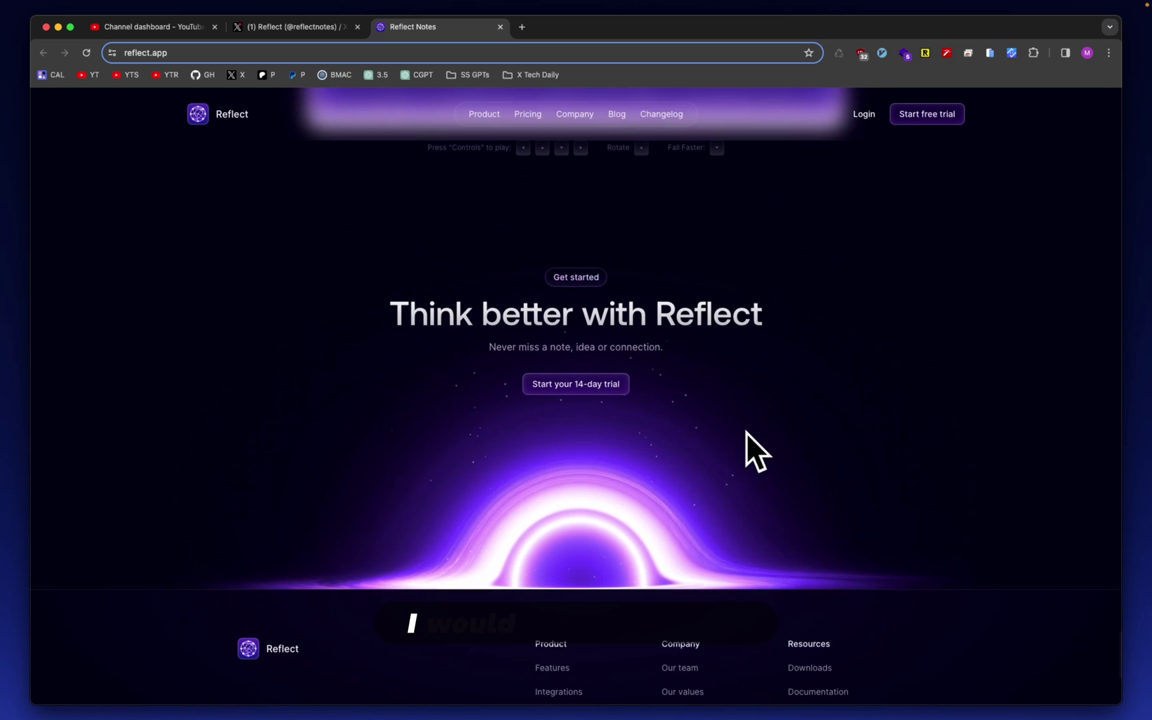
{"action": "scroll", "coordinate": [746, 433], "scroll_direction": "up", "scroll_amount": 2}
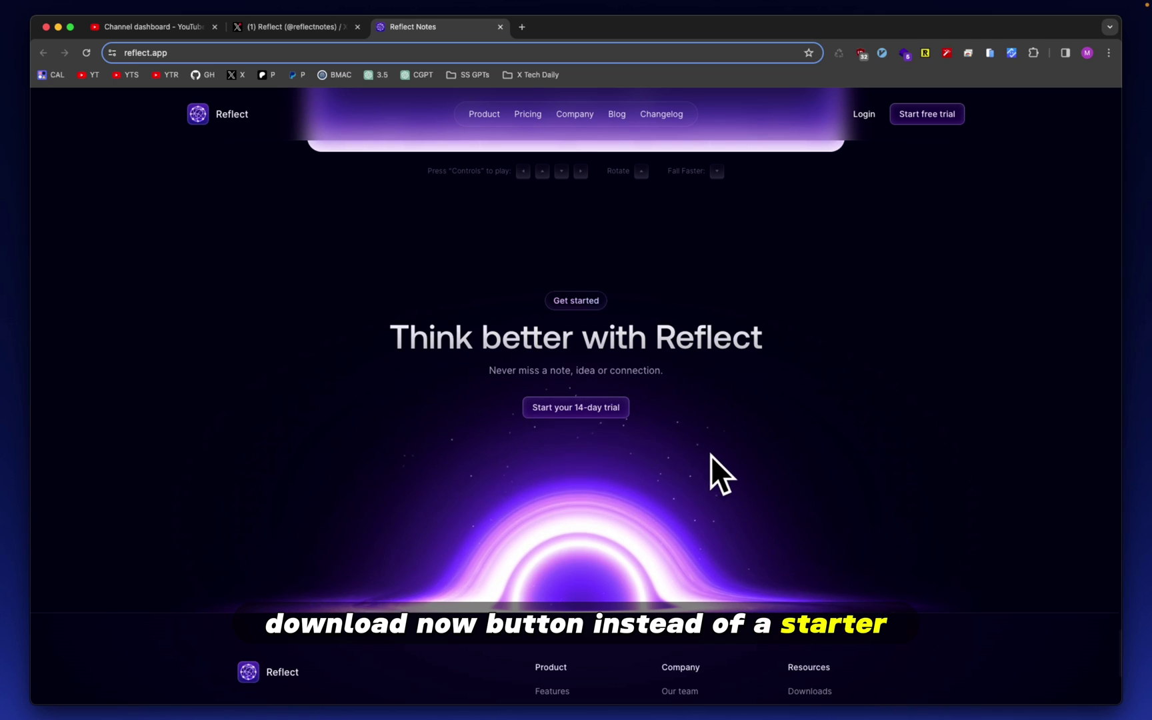
{"action": "scroll", "coordinate": [711, 455], "scroll_direction": "down", "scroll_amount": 5}
Step: Download the macOS Apple Silicon app, then sign in to Reflect with the Google account
{"action": "left_click", "coordinate": [812, 488]}
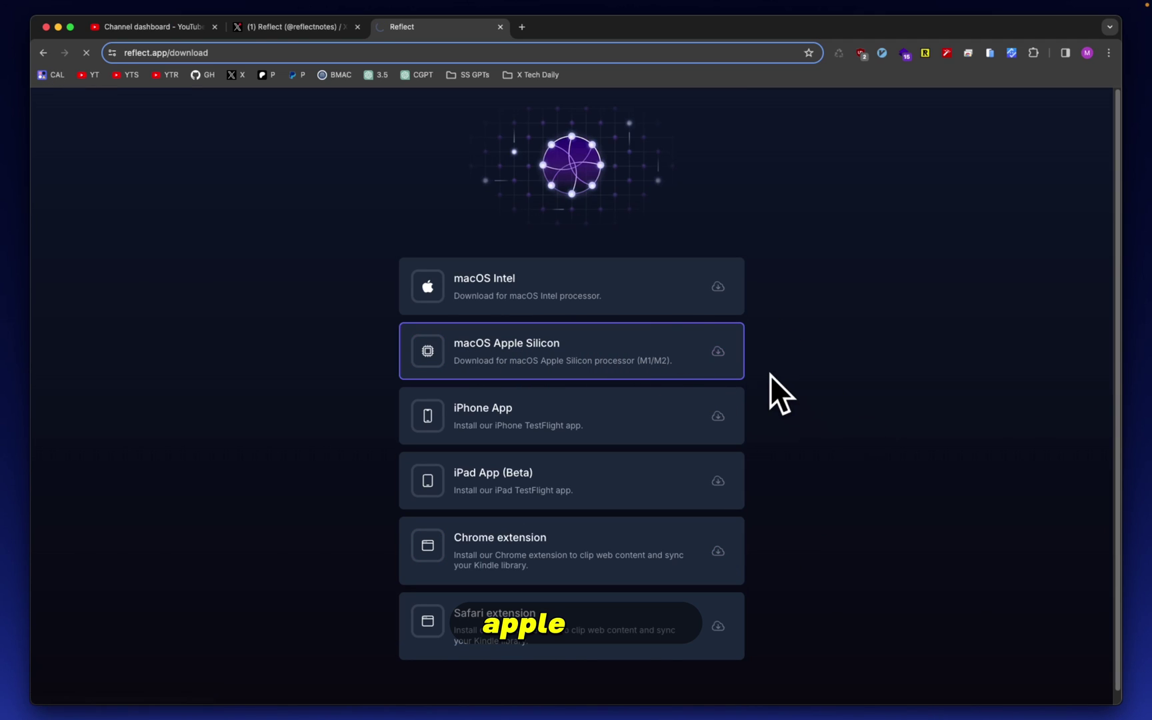
{"action": "left_click", "coordinate": [717, 351]}
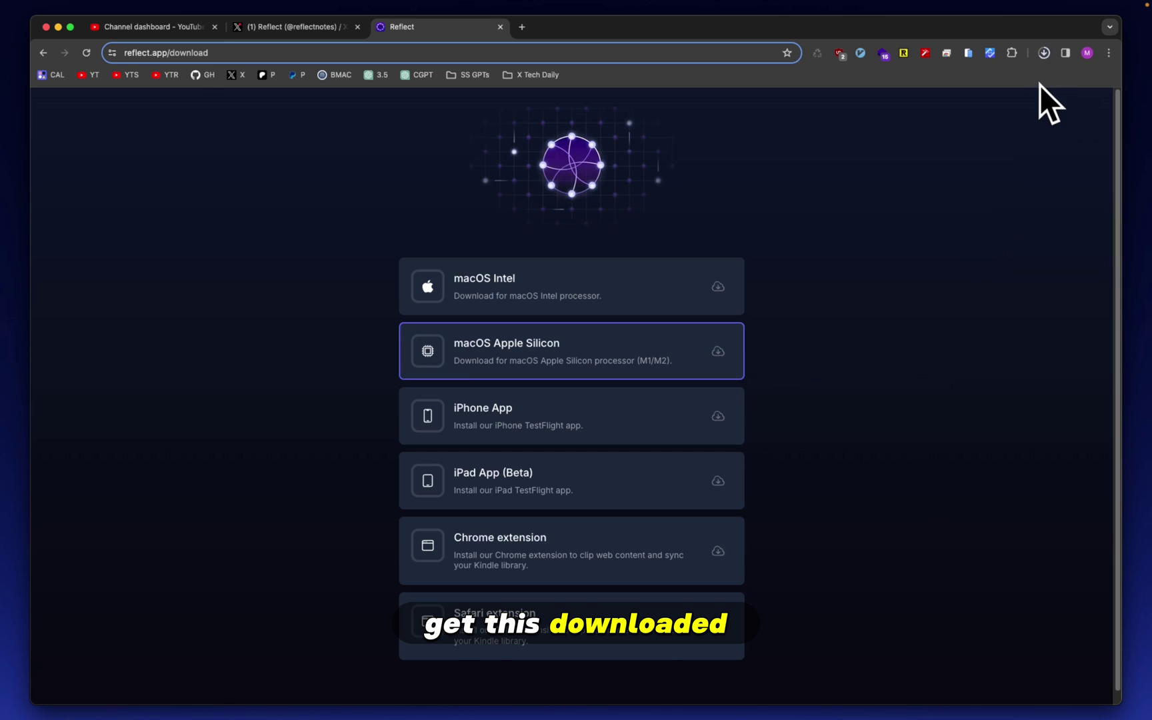
{"action": "left_click", "coordinate": [1043, 55]}
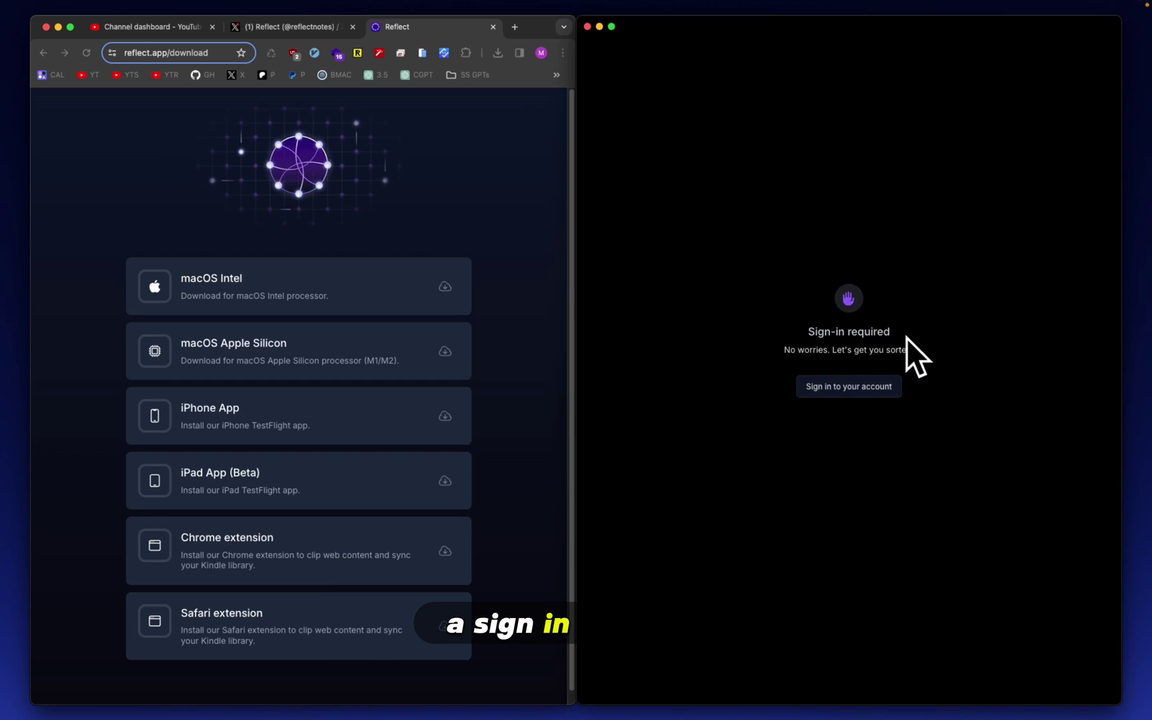
{"action": "left_click", "coordinate": [859, 386]}
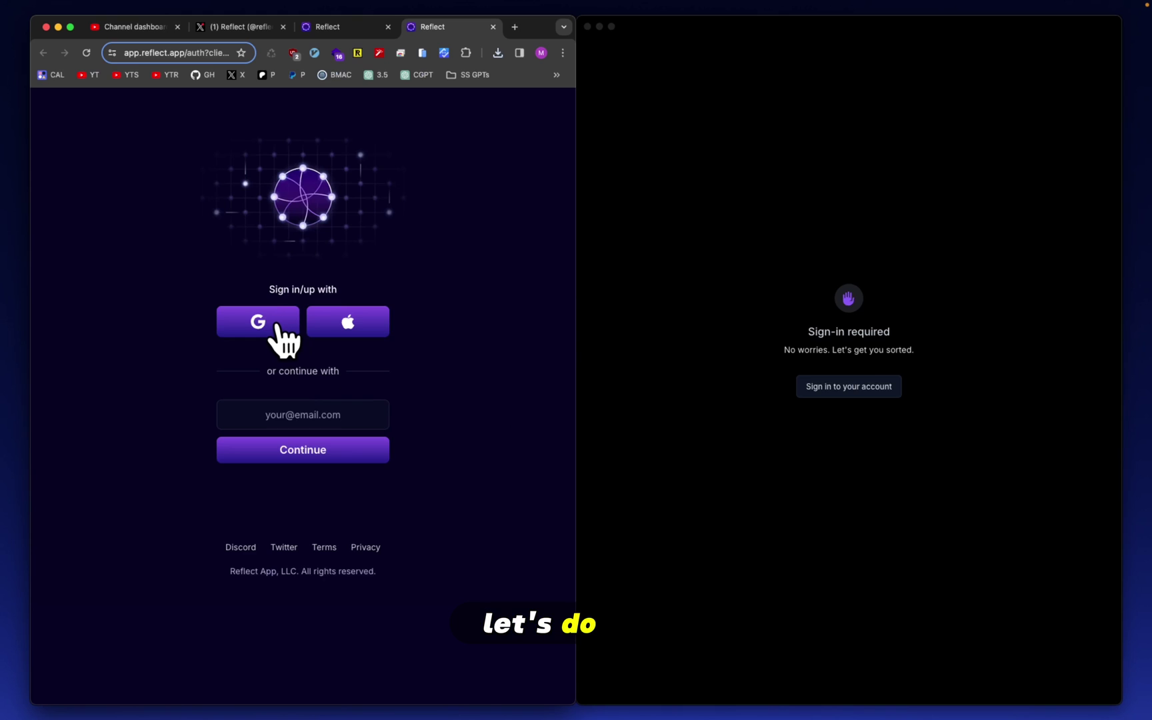
{"action": "left_click", "coordinate": [285, 337]}
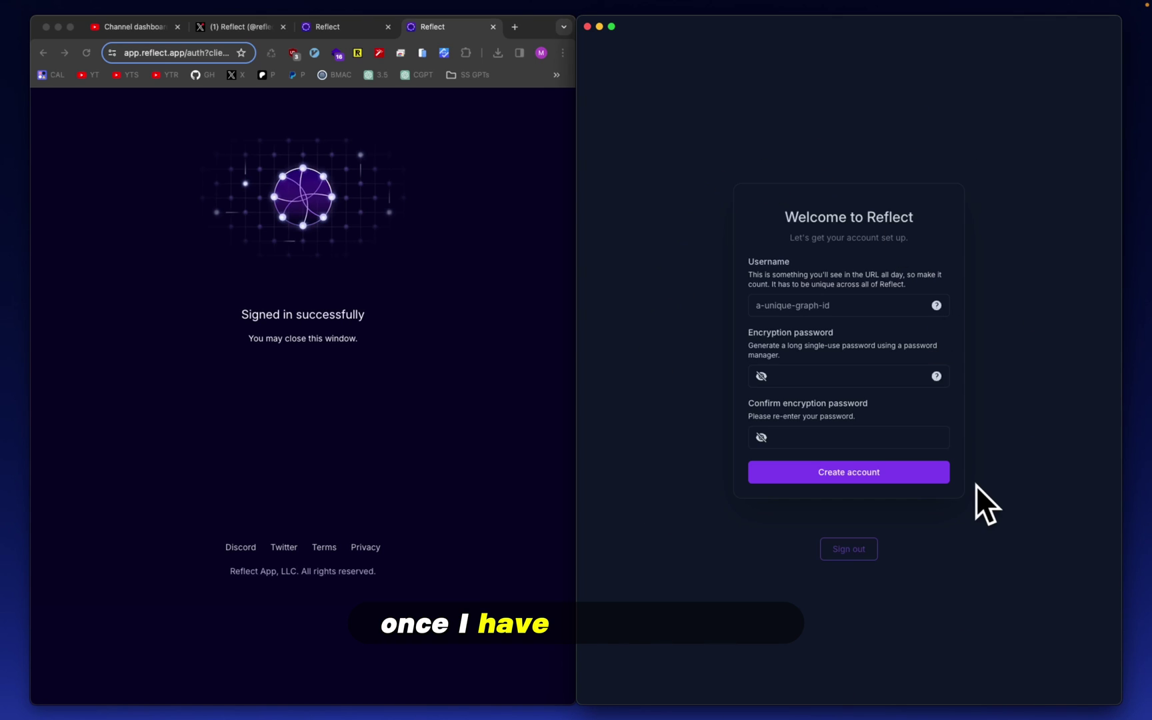
Step: Hide the browser, maximize Reflect, and create the account with a username and encryption password
{"action": "left_click", "coordinate": [58, 26]}
{"action": "key", "text": "ctrl+alt+Return"}
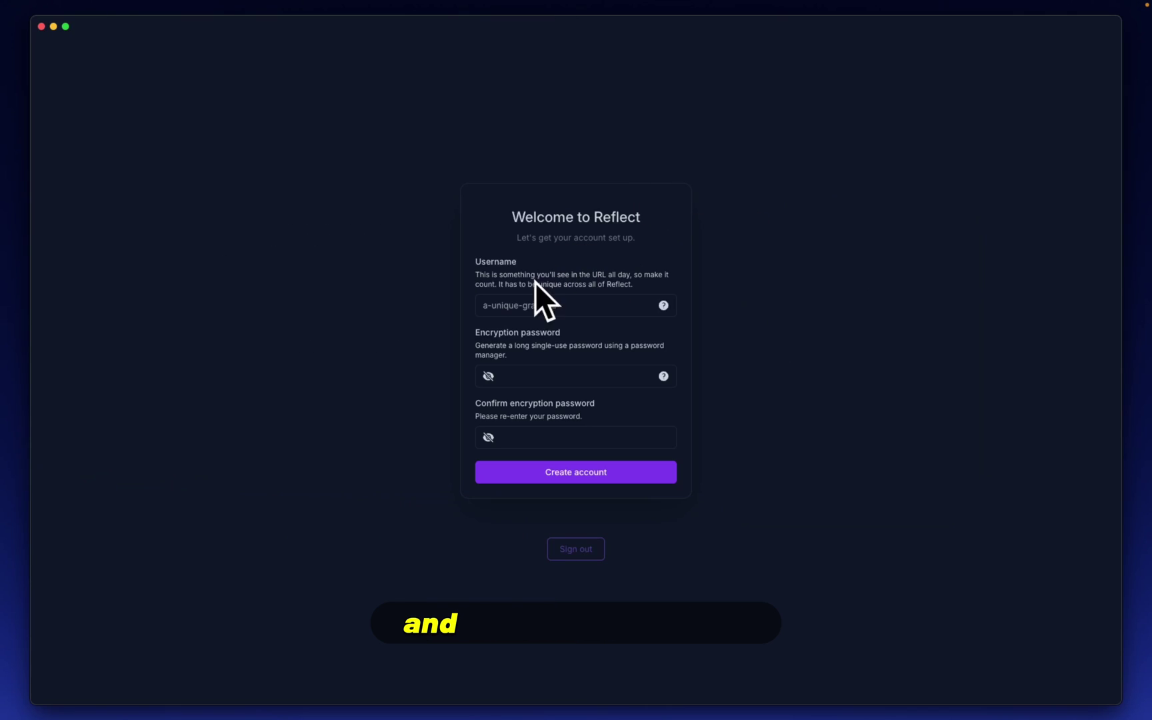
{"action": "left_click", "coordinate": [585, 307]}
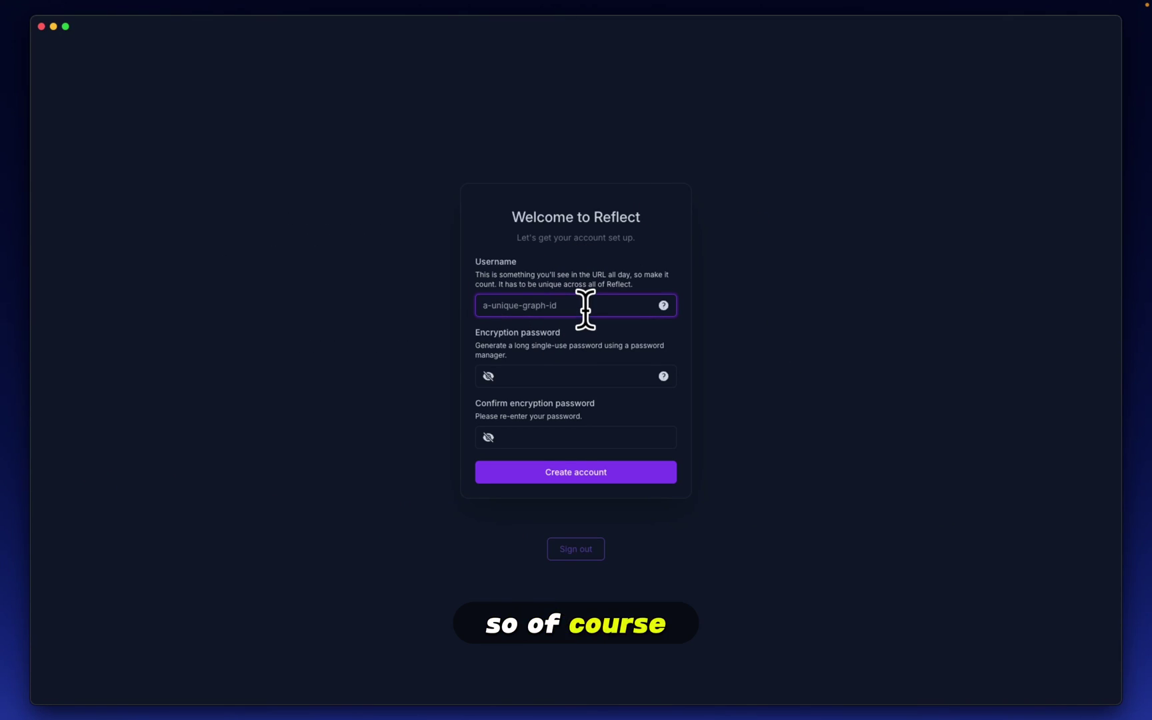
{"action": "type", "text": "systemsculpt"}
{"action": "left_click", "coordinate": [675, 402]}
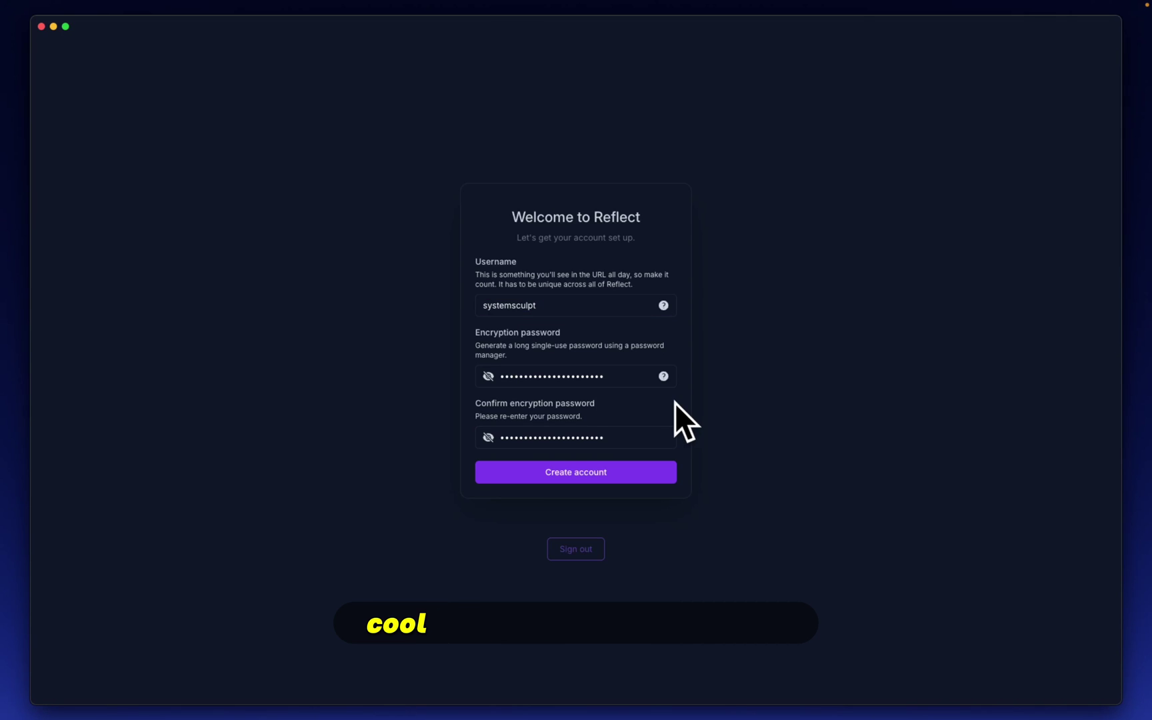
{"action": "left_click", "coordinate": [626, 476]}
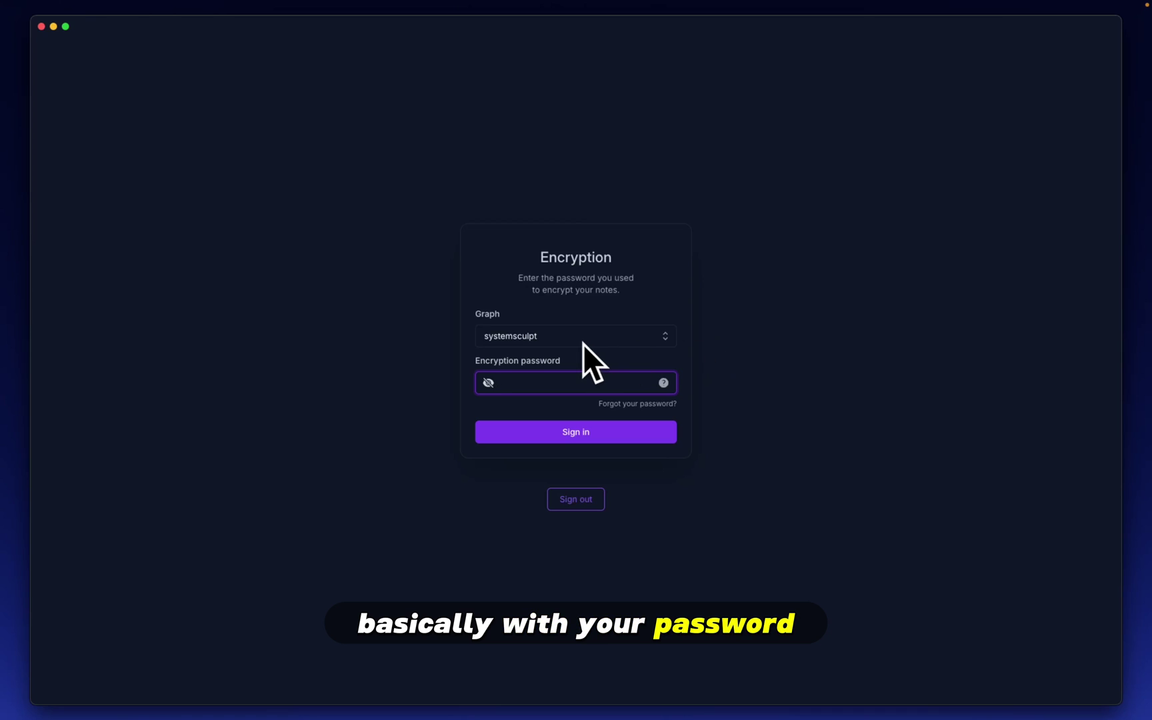
Step: Check the available graphs, then paste the encryption password and sign in to unlock the graph
{"action": "left_click", "coordinate": [476, 314]}
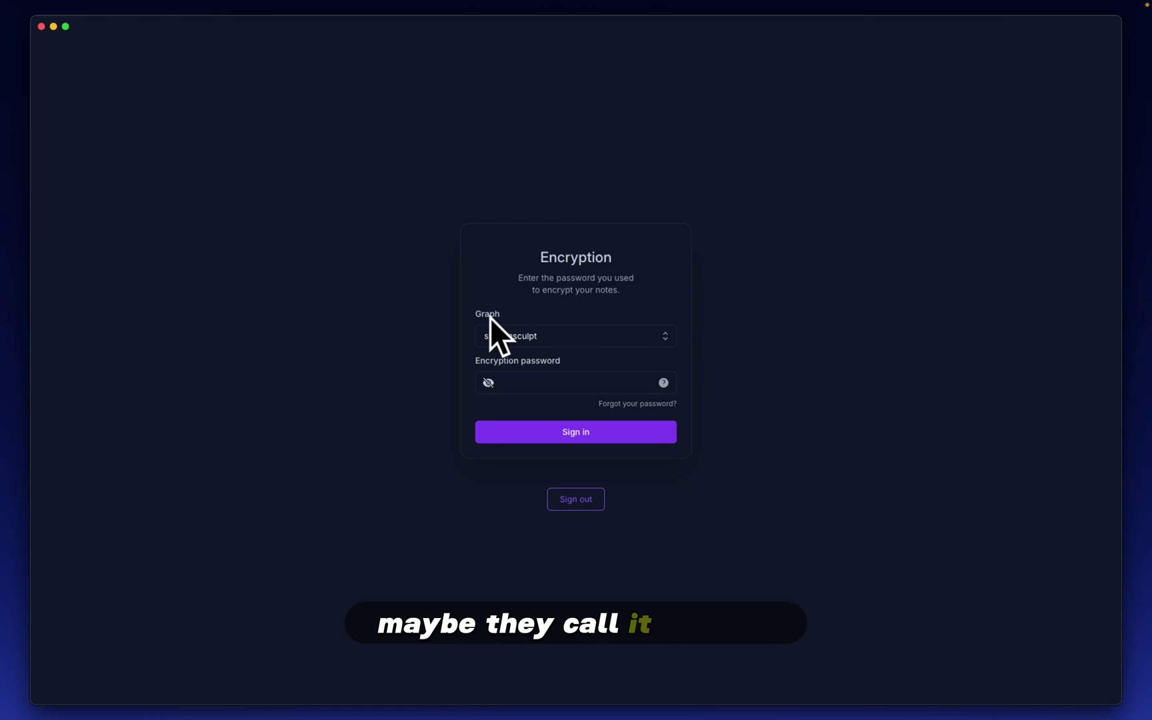
{"action": "left_click", "coordinate": [595, 337]}
{"action": "left_click", "coordinate": [474, 317]}
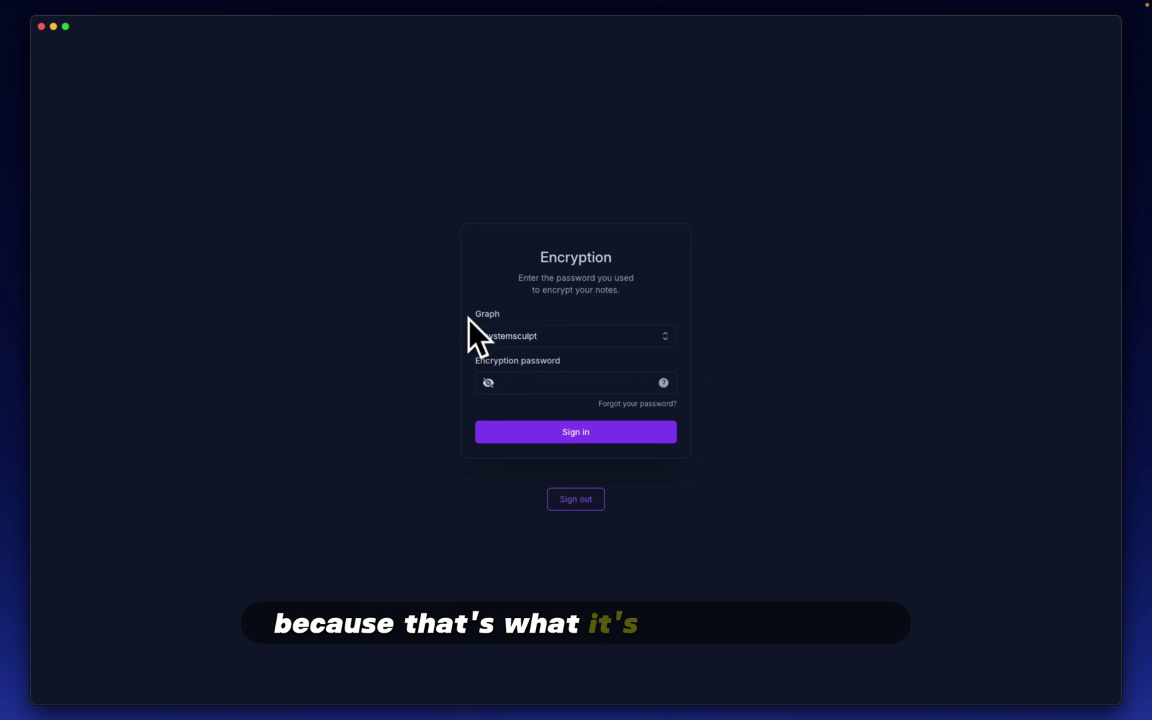
{"action": "left_click", "coordinate": [565, 383]}
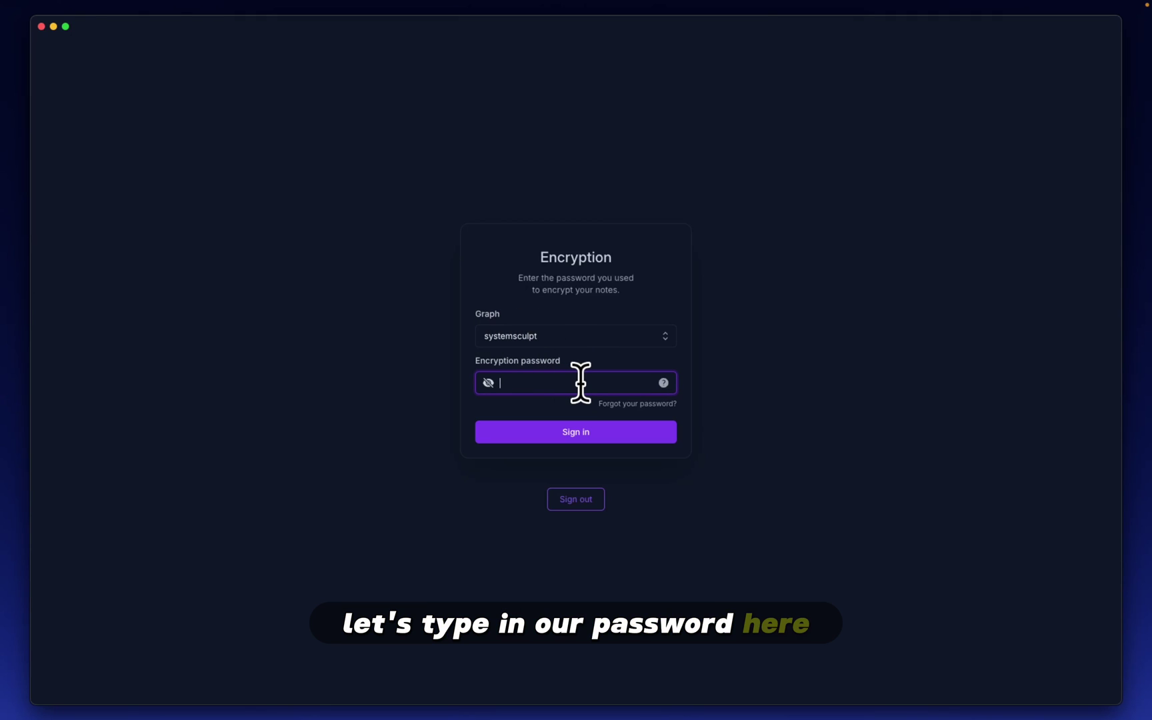
{"action": "key", "text": "super+v"}
{"action": "left_click", "coordinate": [650, 433]}
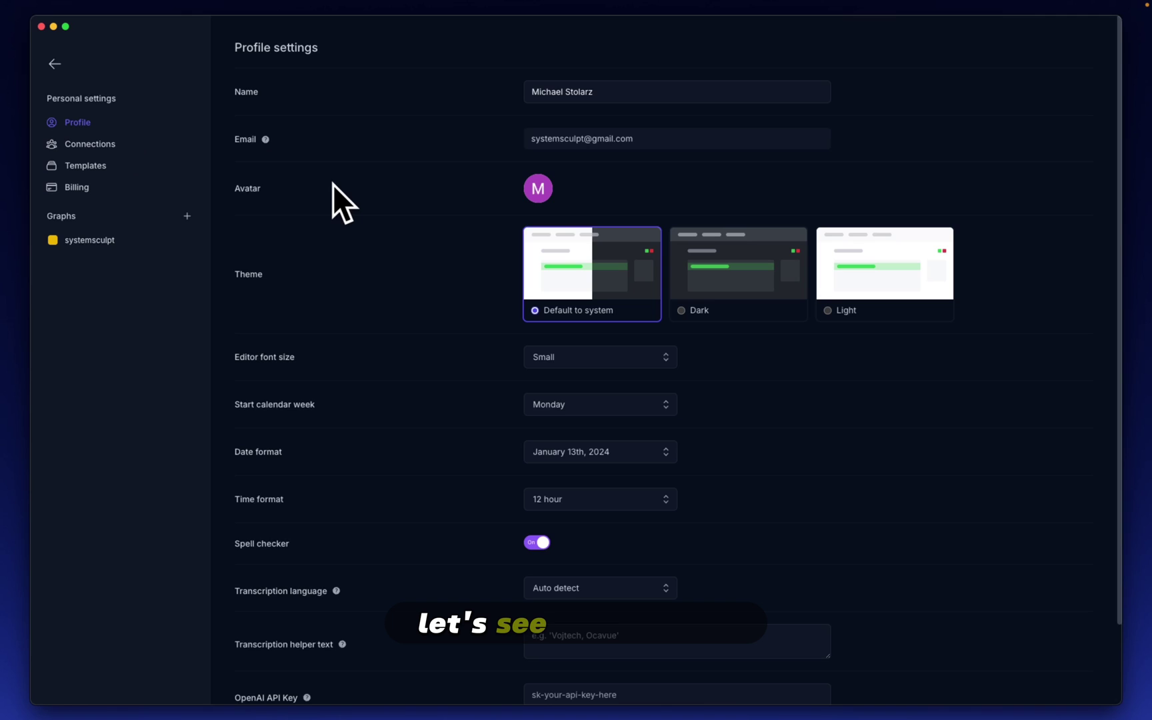
Step: Scroll through the Profile settings and click into the Transcription helper text box
{"action": "scroll", "coordinate": [333, 184], "scroll_direction": "down", "scroll_amount": 3}
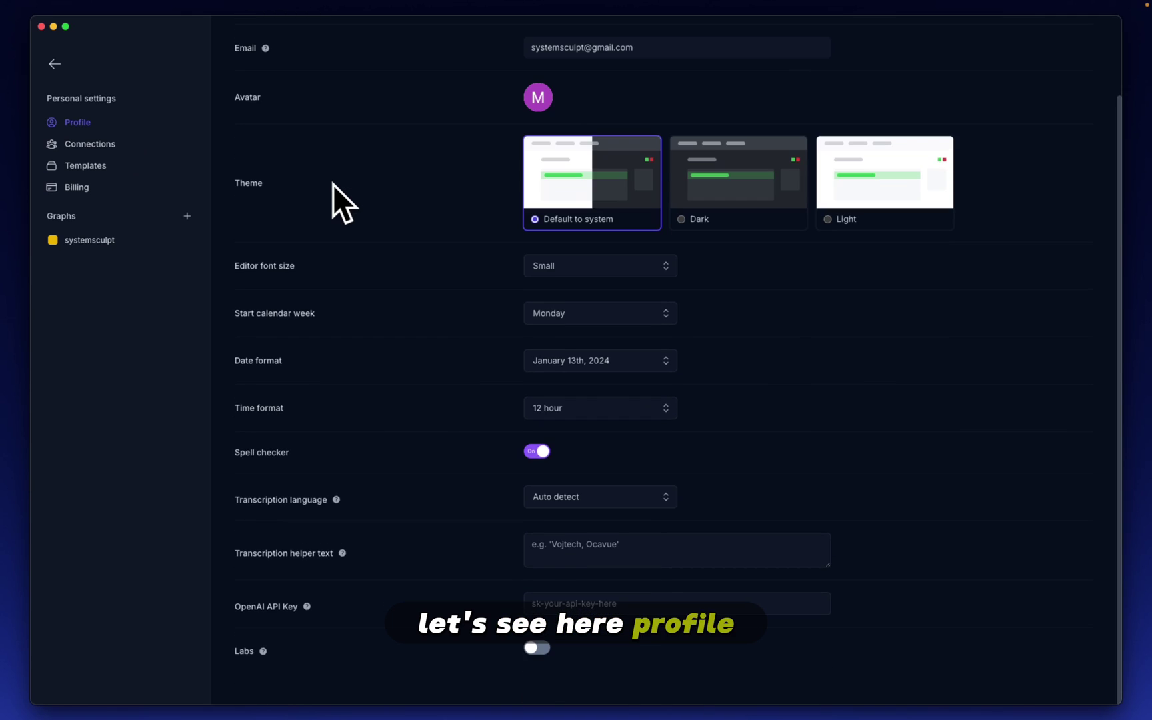
{"action": "scroll", "coordinate": [333, 183], "scroll_direction": "up", "scroll_amount": 2}
{"action": "scroll", "coordinate": [333, 184], "scroll_direction": "down", "scroll_amount": 2}
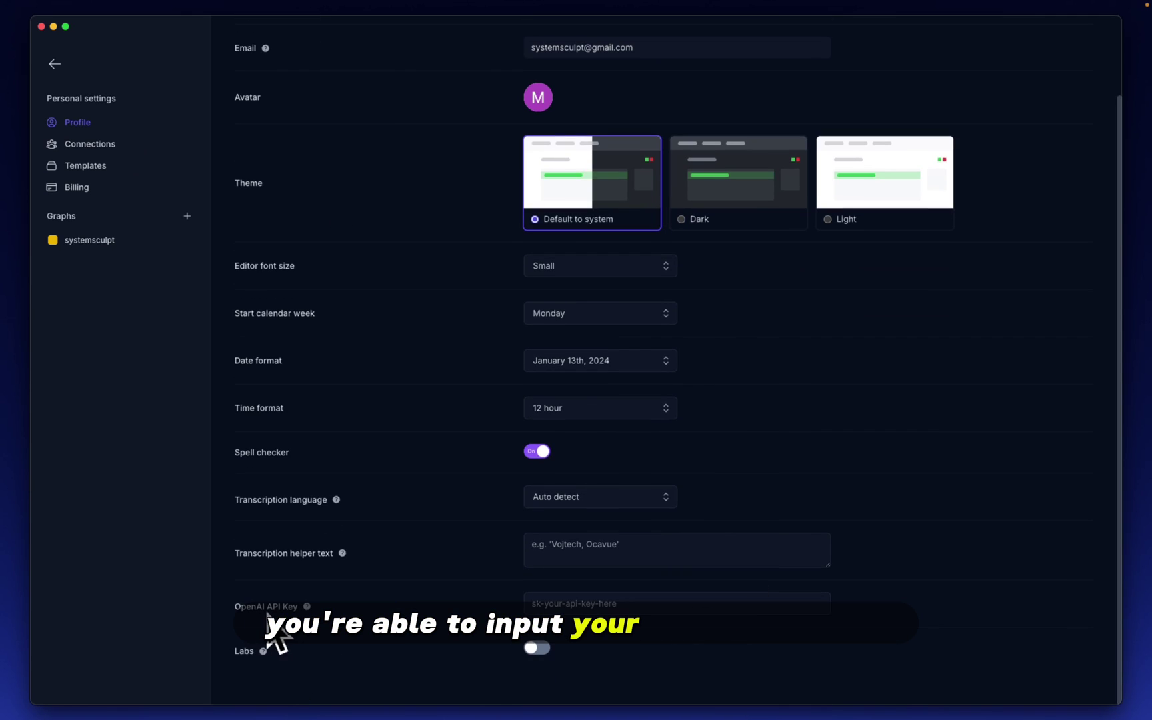
{"action": "scroll", "coordinate": [246, 579], "scroll_direction": "up", "scroll_amount": 1}
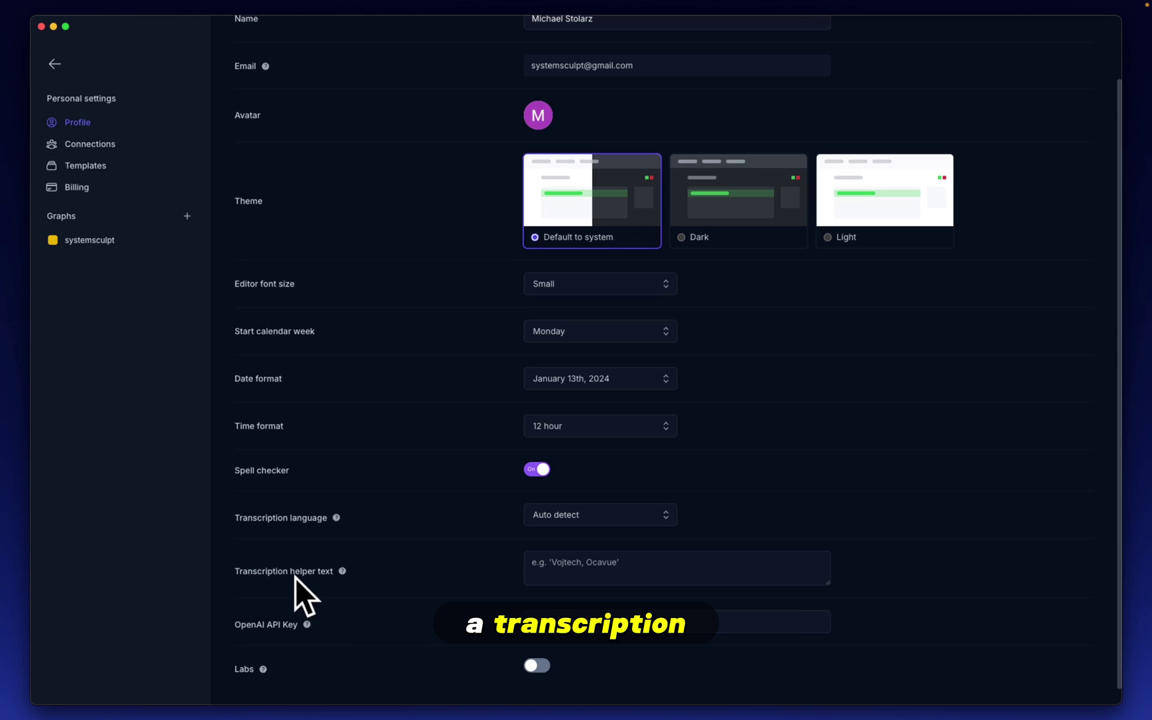
{"action": "left_click", "coordinate": [707, 568]}
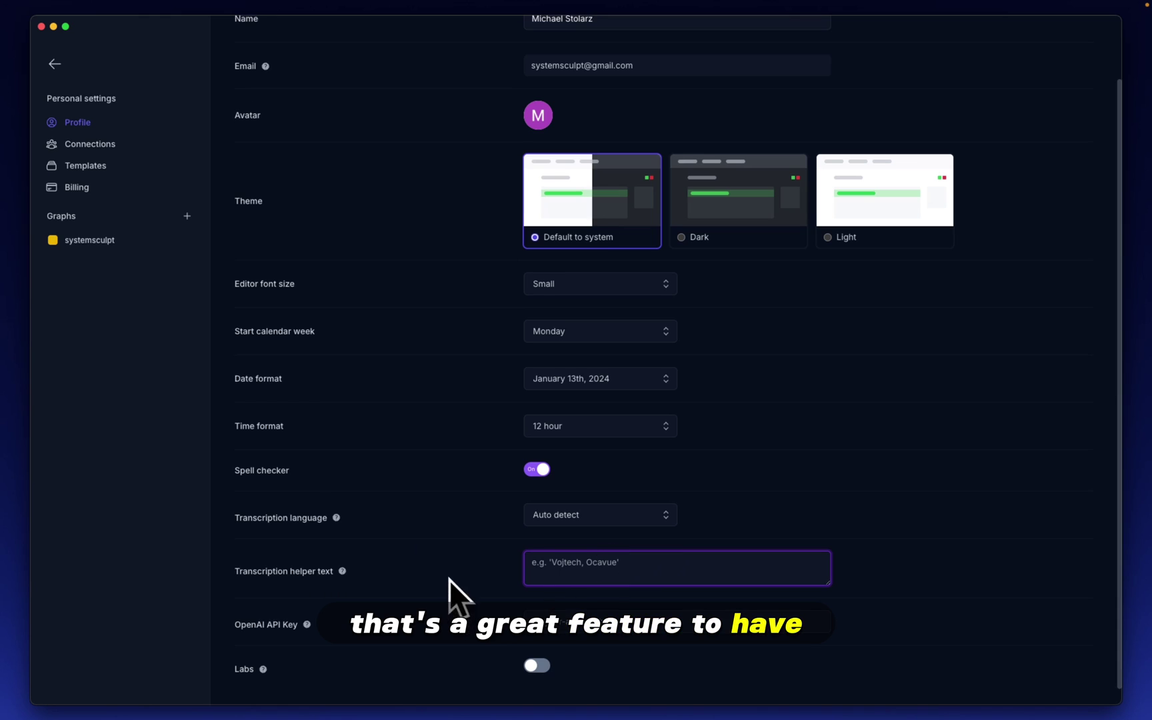
{"action": "scroll", "coordinate": [423, 291], "scroll_direction": "down", "scroll_amount": 1}
{"action": "scroll", "coordinate": [422, 291], "scroll_direction": "up", "scroll_amount": 3}
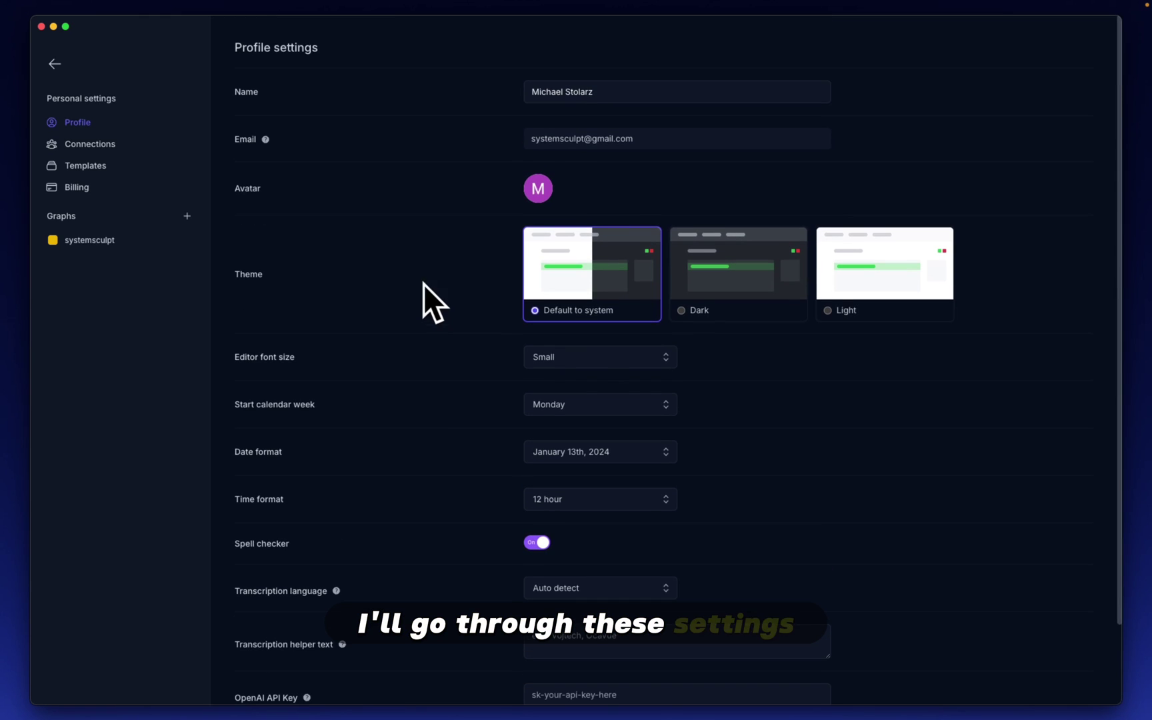
Step: Browse the connected accounts and Templates settings, selecting the journal, person and company template names
{"action": "left_click", "coordinate": [104, 142]}
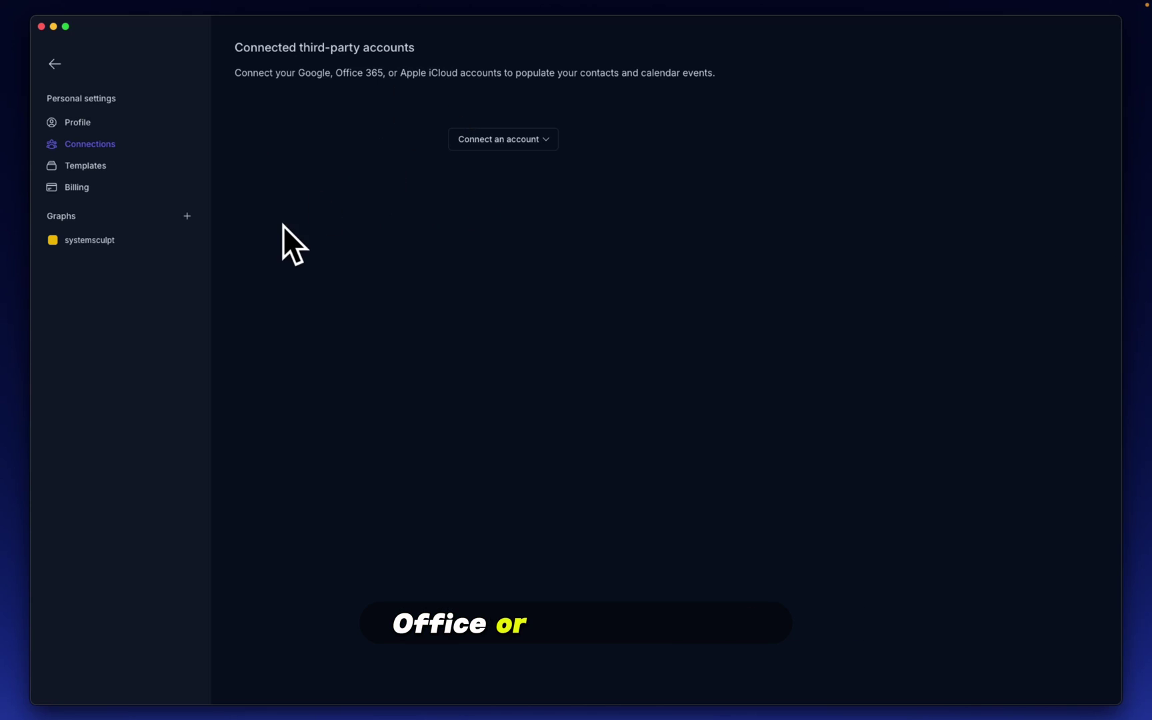
{"action": "left_click", "coordinate": [132, 171]}
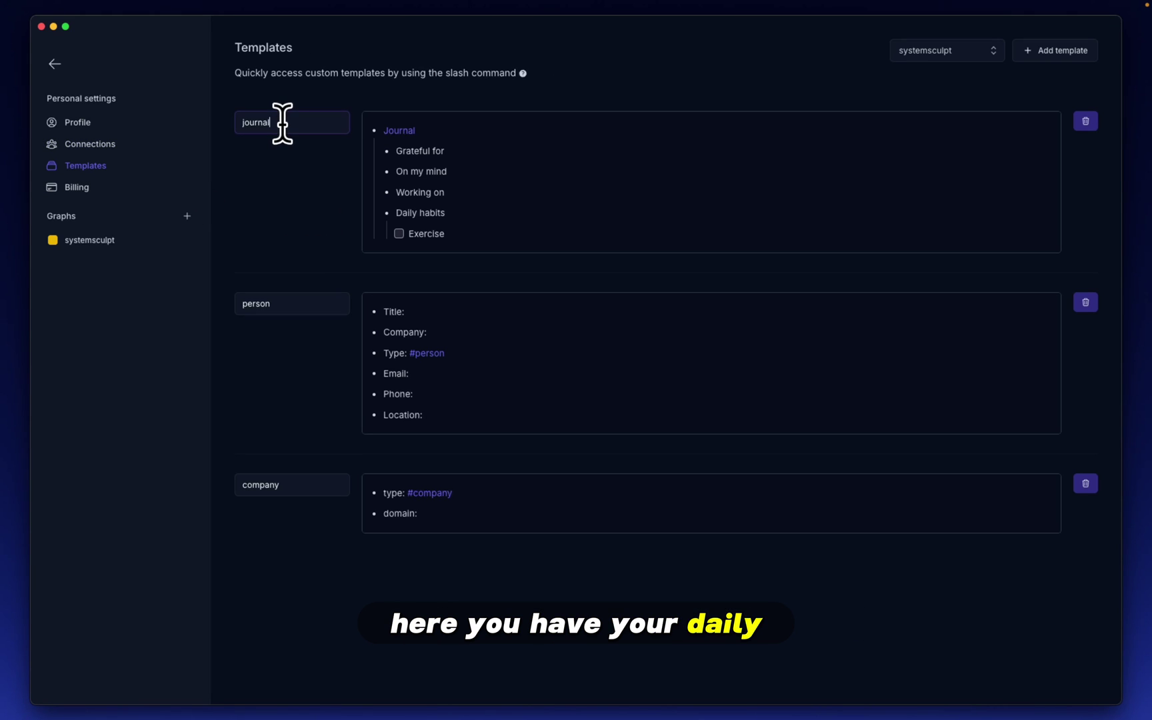
{"action": "left_click", "coordinate": [280, 121]}
{"action": "left_click", "coordinate": [237, 306]}
{"action": "left_click", "coordinate": [236, 483]}
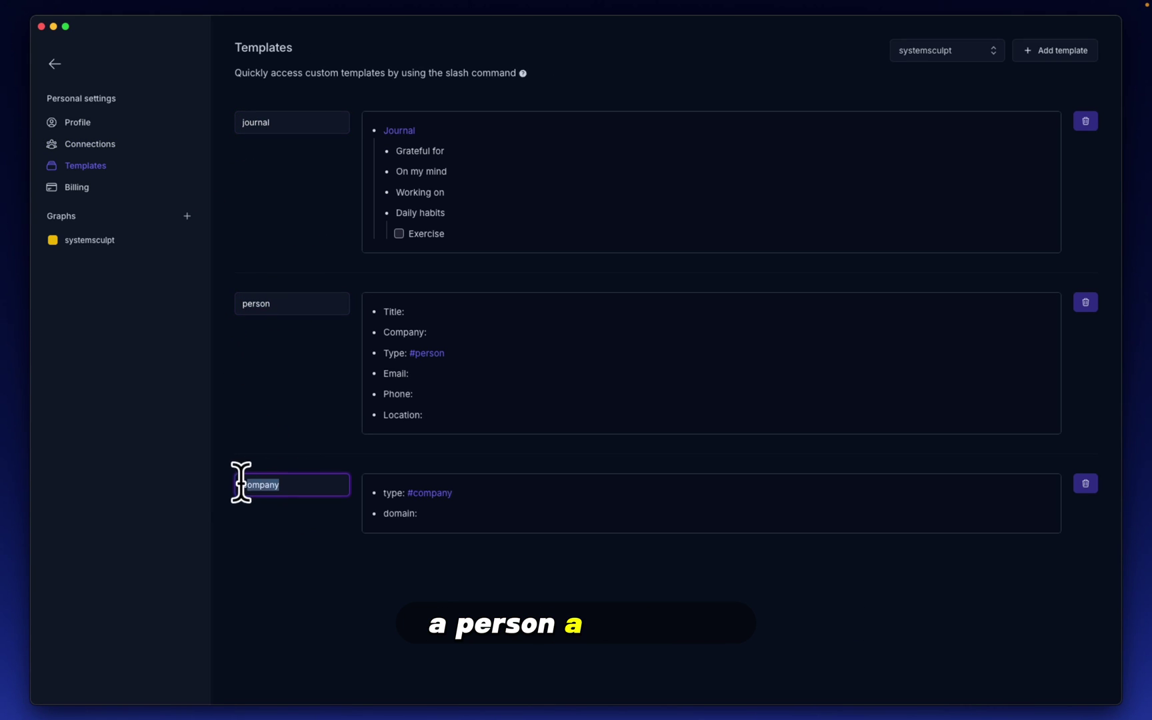
{"action": "left_click", "coordinate": [277, 594]}
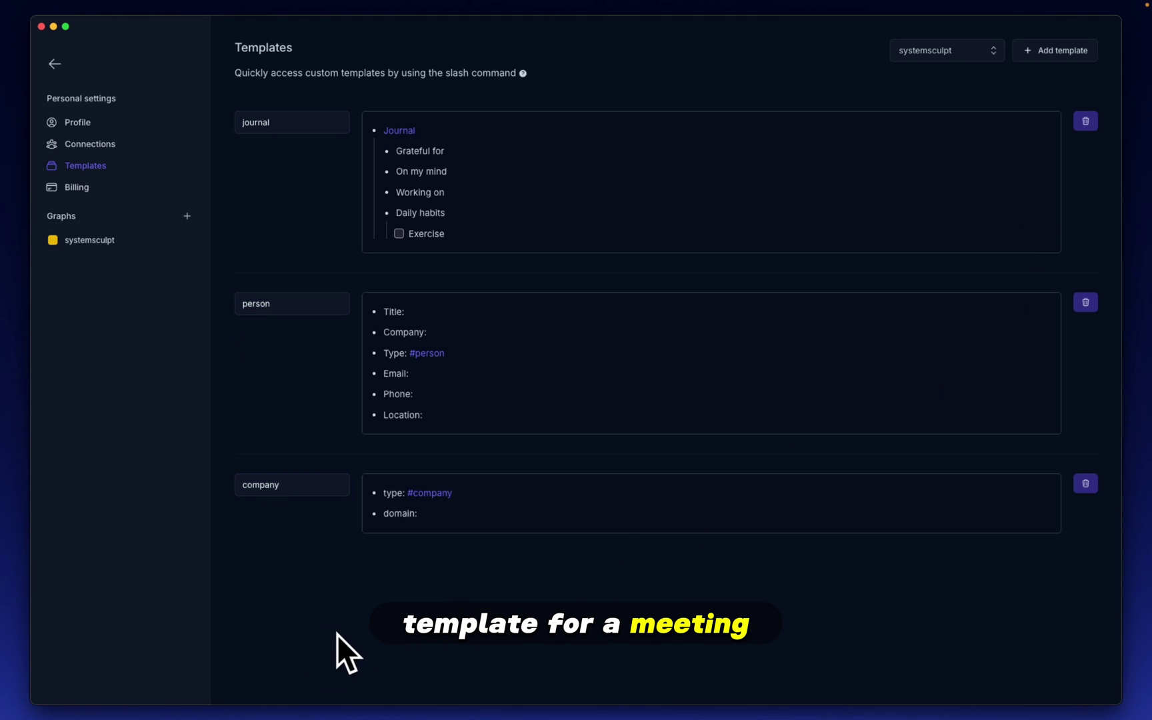
Step: View billing, step through the new graph form fields, then return to the All notes list
{"action": "left_click", "coordinate": [180, 187]}
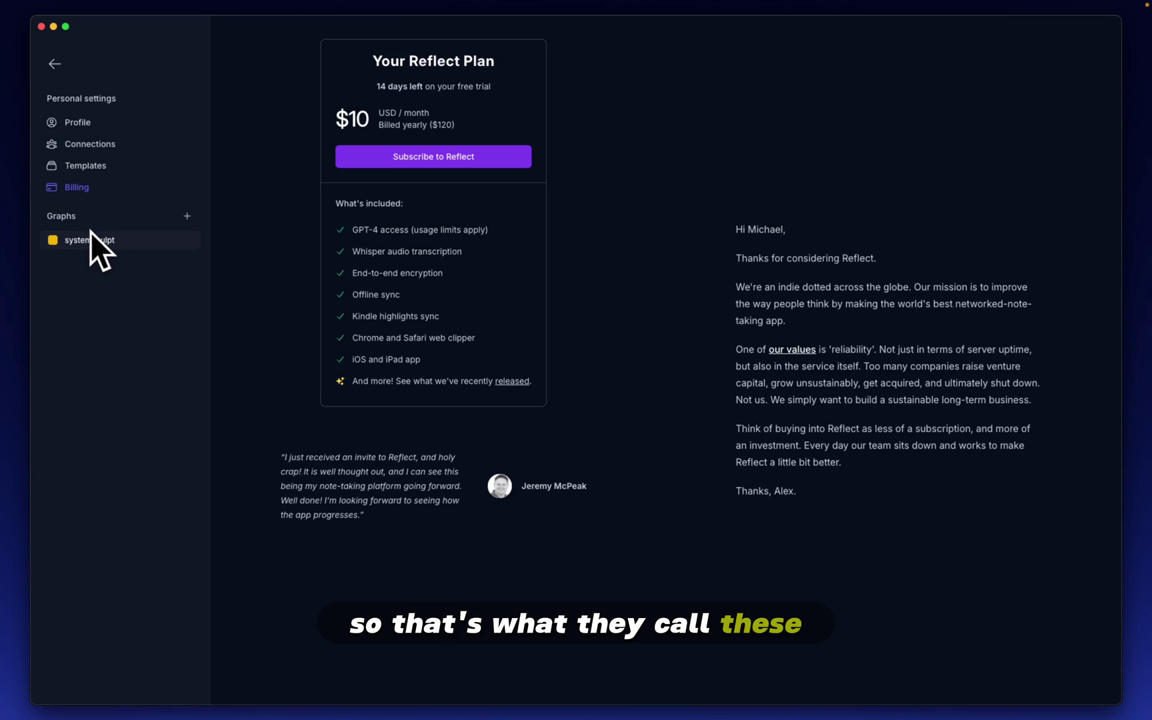
{"action": "left_click", "coordinate": [187, 216]}
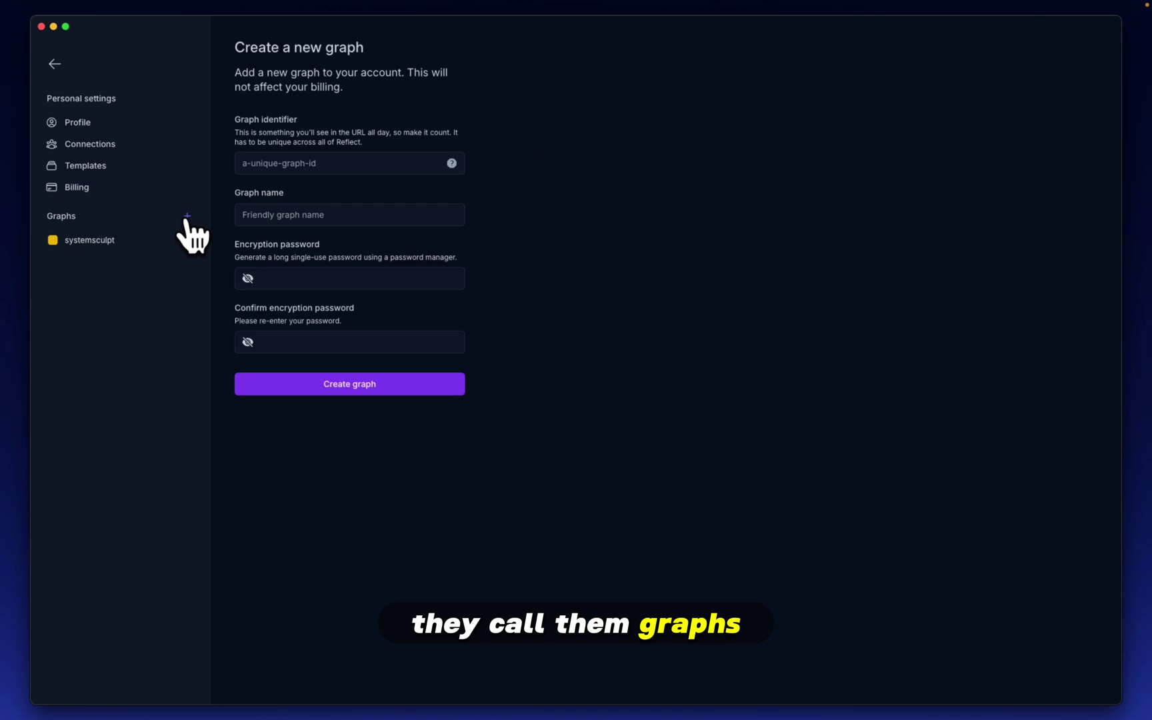
{"action": "left_click", "coordinate": [352, 164]}
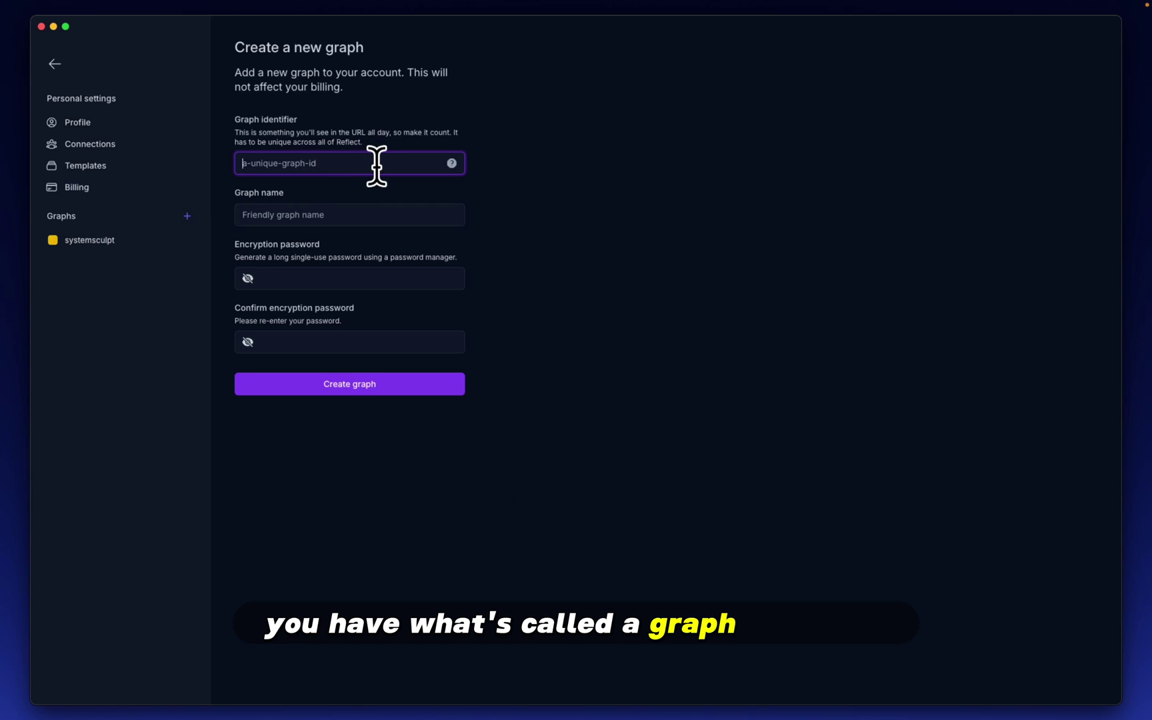
{"action": "left_click", "coordinate": [380, 214]}
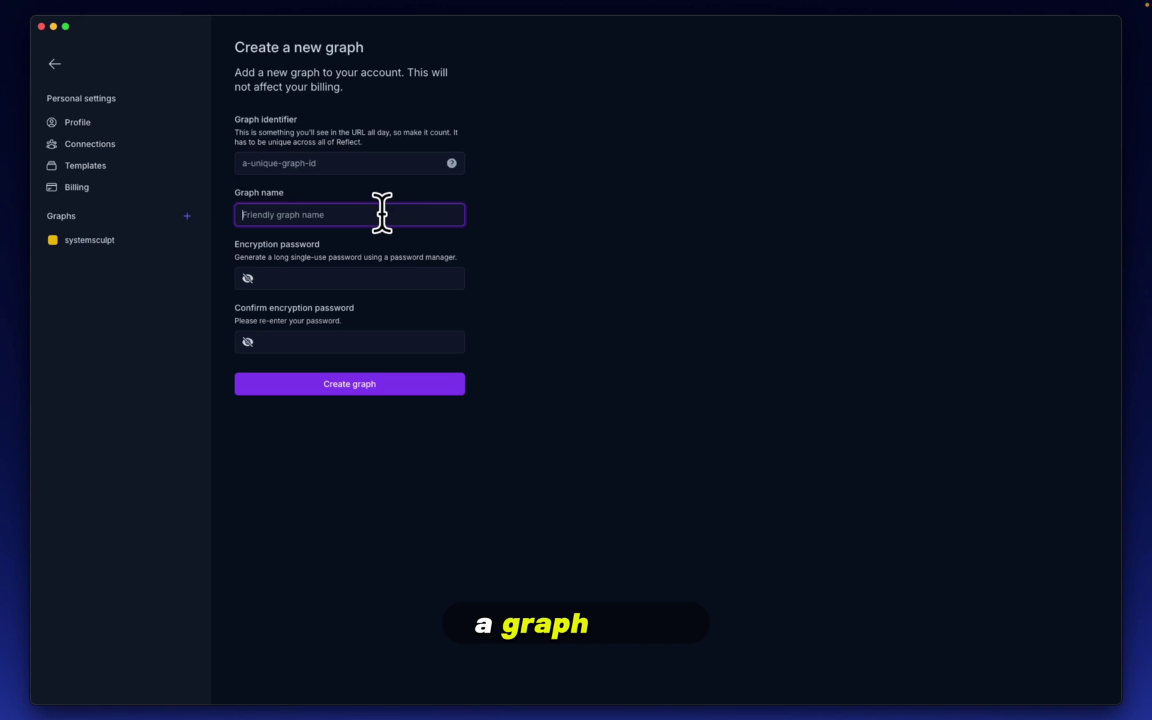
{"action": "left_click", "coordinate": [404, 274]}
{"action": "left_click", "coordinate": [404, 339]}
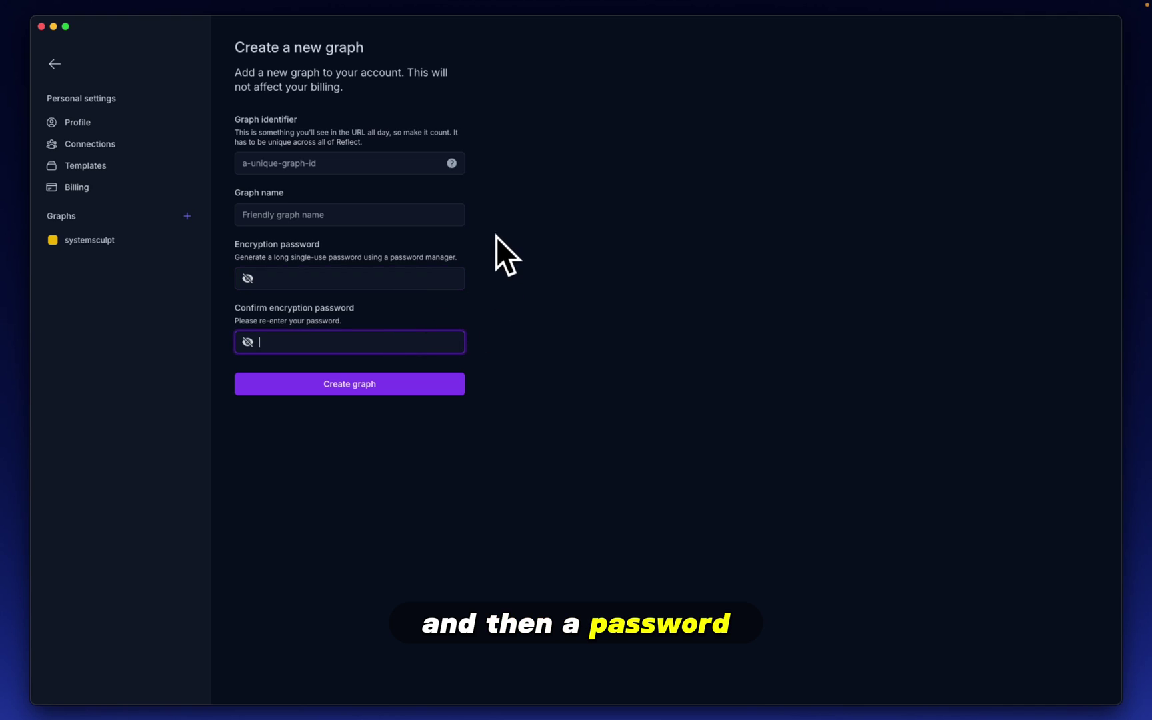
{"action": "left_click", "coordinate": [54, 64]}
{"action": "left_click", "coordinate": [107, 108]}
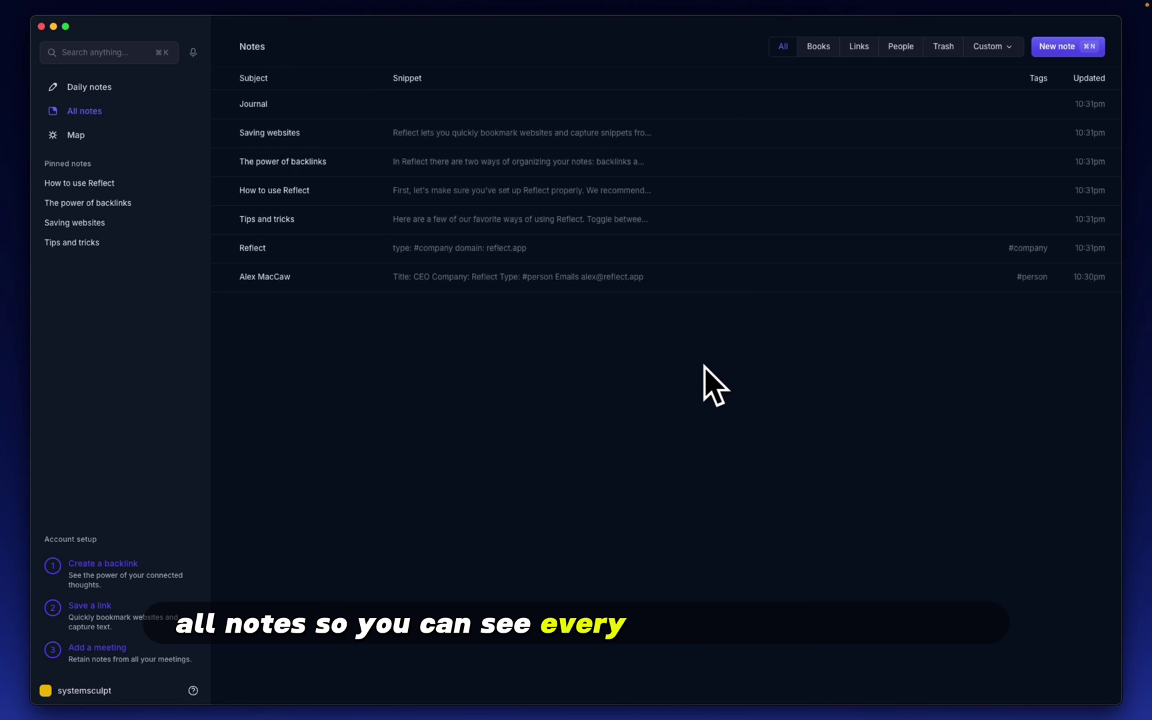
Step: Open the Map view and pan across the graph of linked notes
{"action": "left_click", "coordinate": [105, 135]}
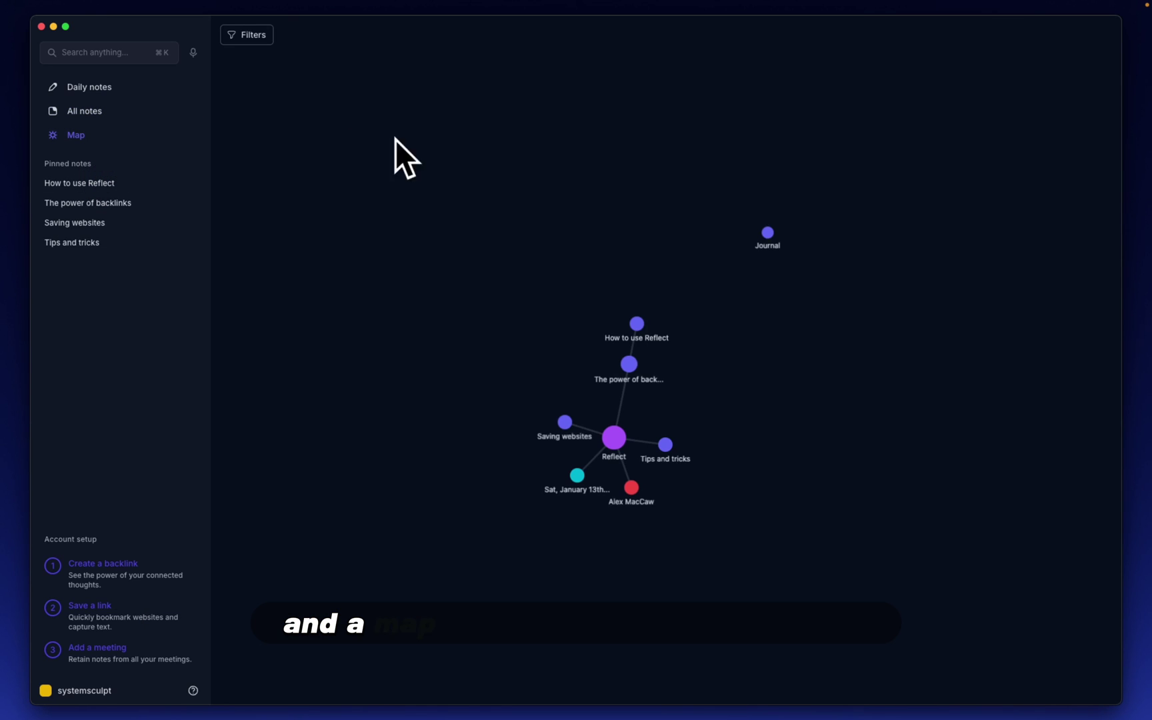
{"action": "left_click_drag", "start_coordinate": [458, 489], "coordinate": [455, 452]}
{"action": "mouse_move", "coordinate": [125, 593]}
{"action": "mouse_move", "coordinate": [113, 558]}
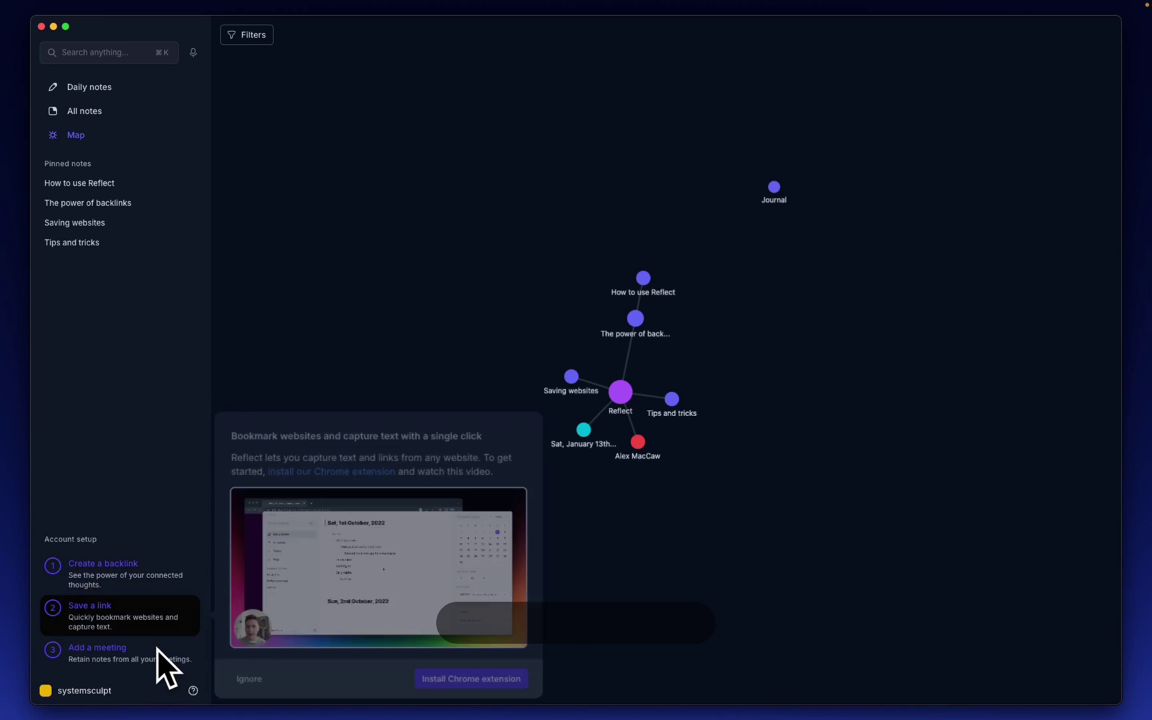
Step: View the pinned Tips and tricks note and its List tricks animation
{"action": "mouse_move", "coordinate": [157, 648]}
{"action": "left_click", "coordinate": [72, 242]}
{"action": "scroll", "coordinate": [370, 241], "scroll_direction": "down", "scroll_amount": 2}
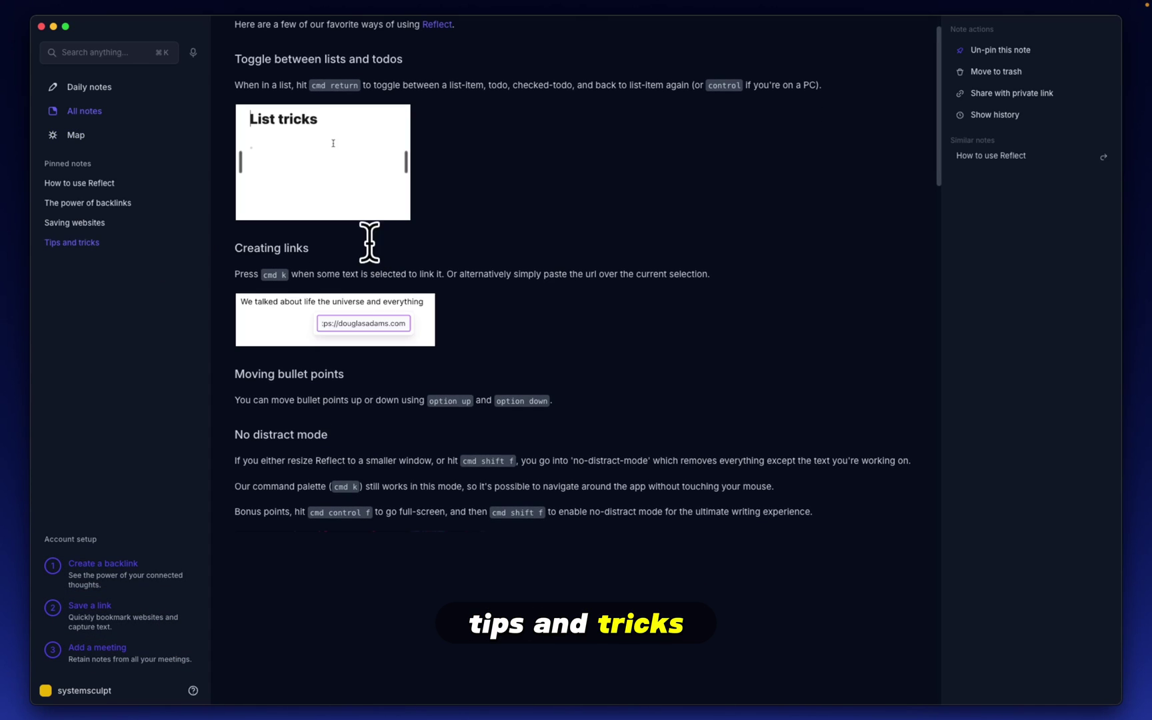
{"action": "scroll", "coordinate": [375, 244], "scroll_direction": "up", "scroll_amount": 2}
{"action": "left_click", "coordinate": [400, 212]}
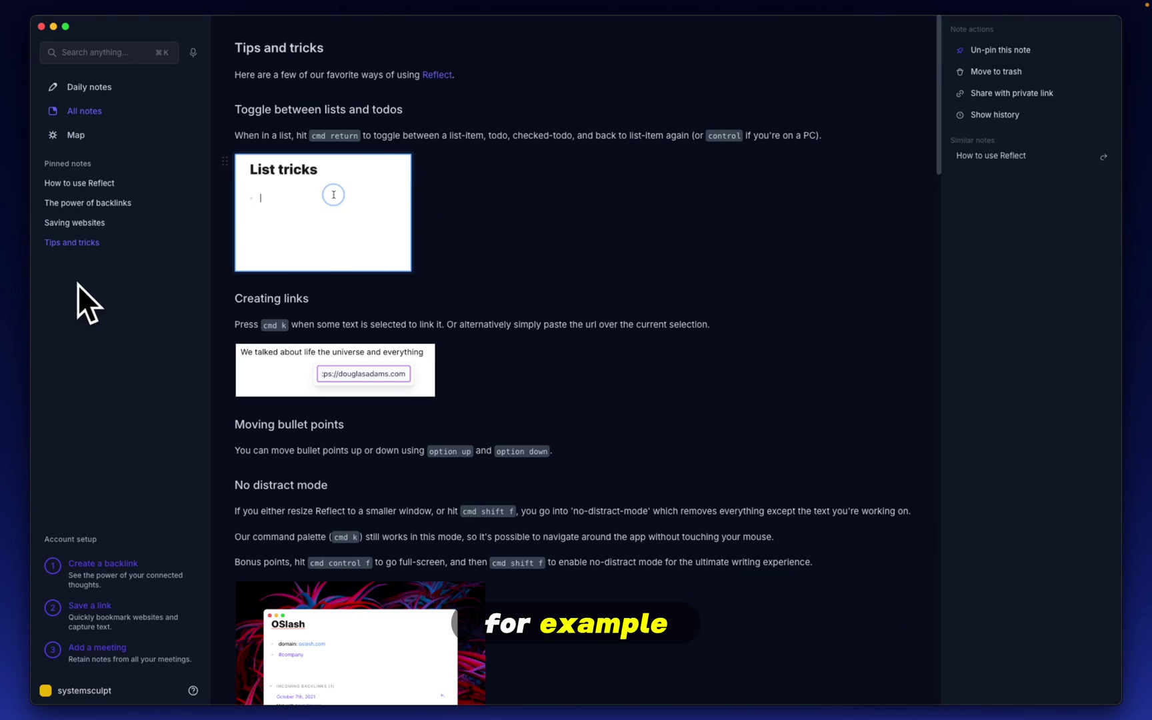
{"action": "key", "text": "Up"}
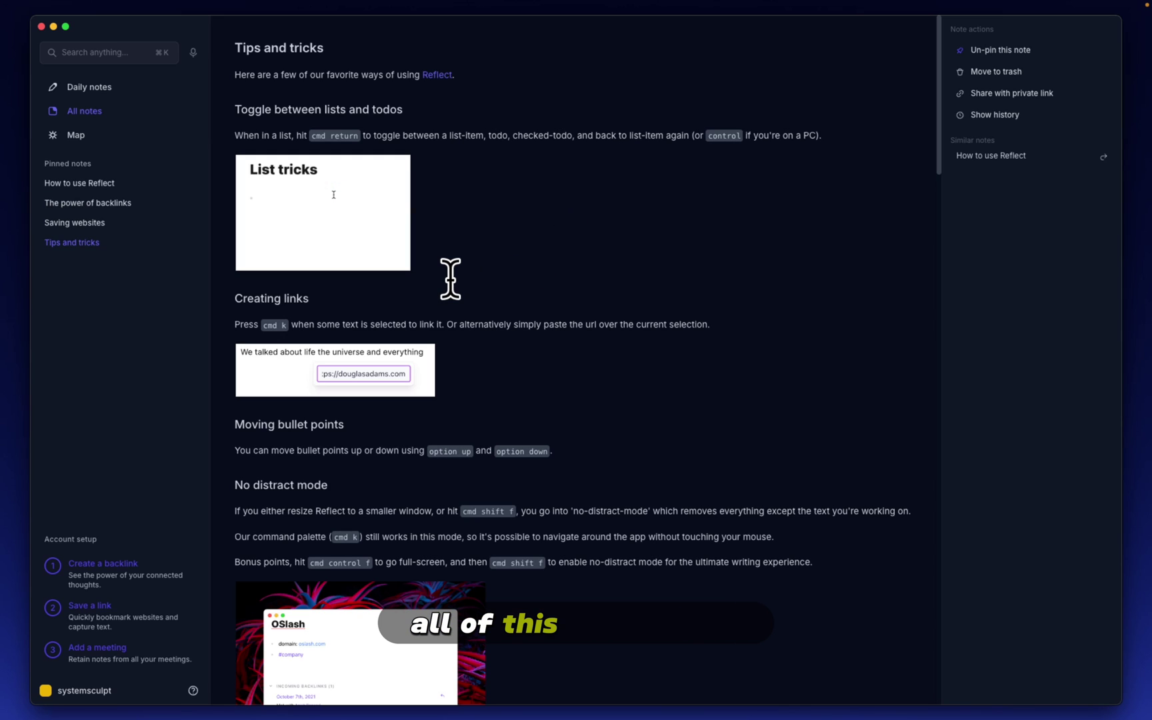
Step: Browse the pinned notes: Saving websites, How to use Reflect, The power of backlinks, Tips and tricks
{"action": "left_click", "coordinate": [131, 222]}
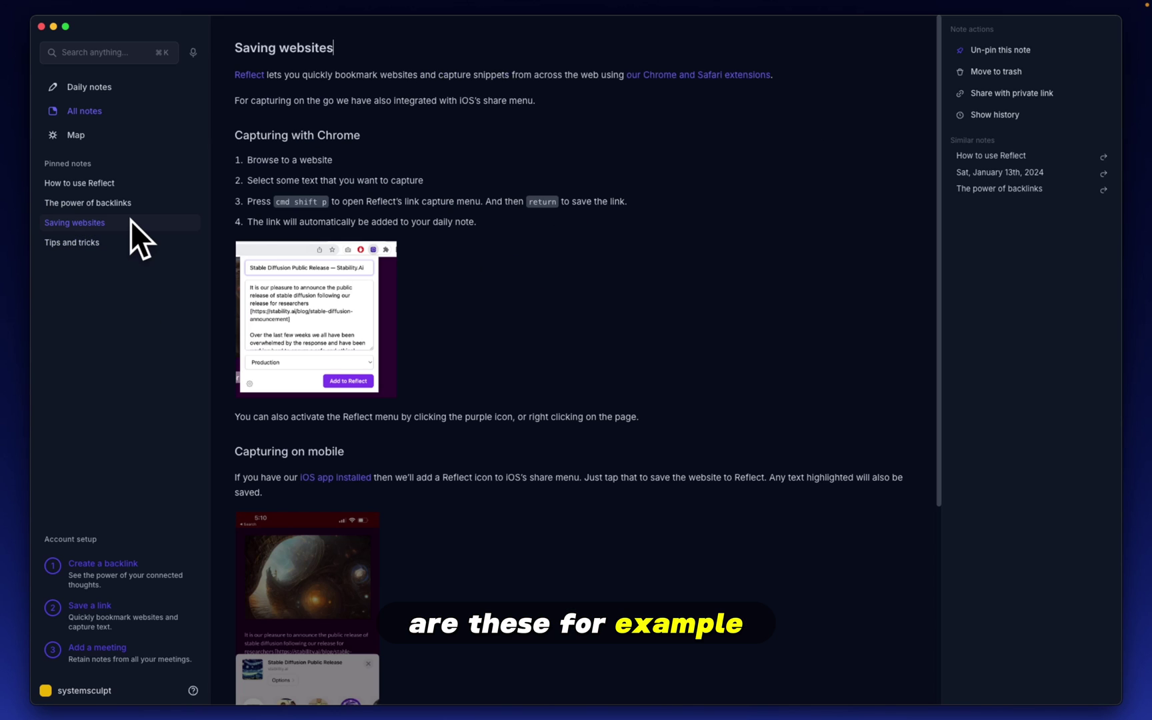
{"action": "left_click", "coordinate": [104, 181]}
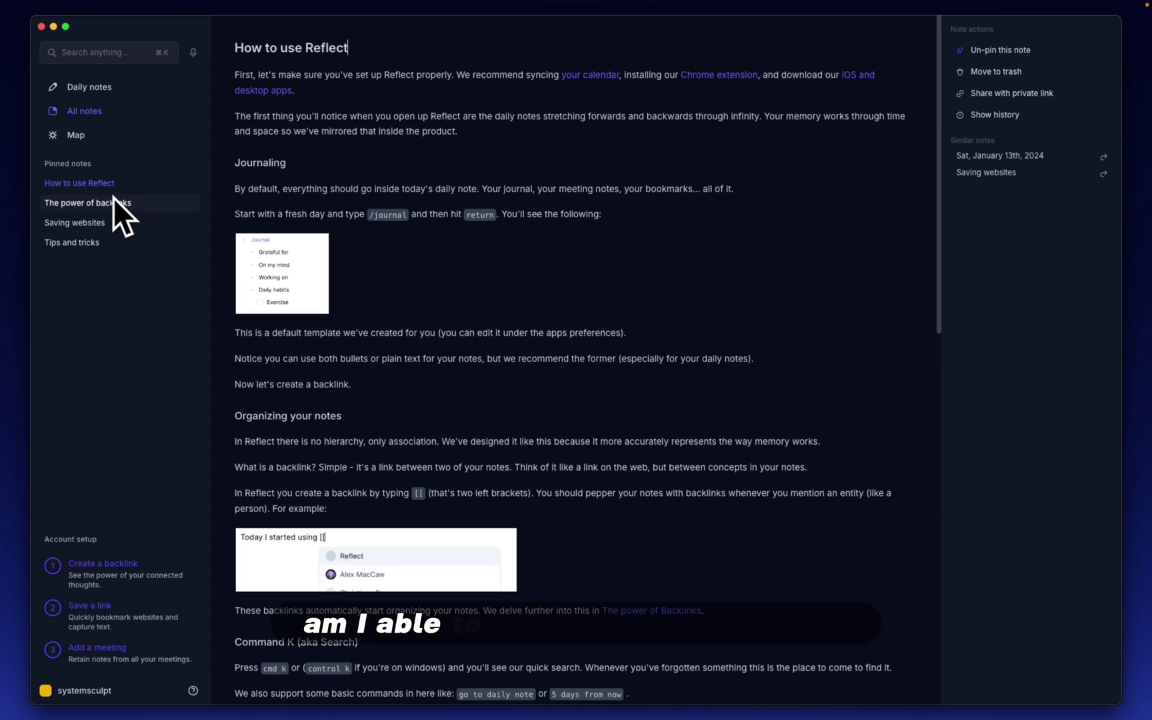
{"action": "left_click", "coordinate": [113, 200]}
{"action": "left_click", "coordinate": [123, 221]}
{"action": "left_click", "coordinate": [126, 241]}
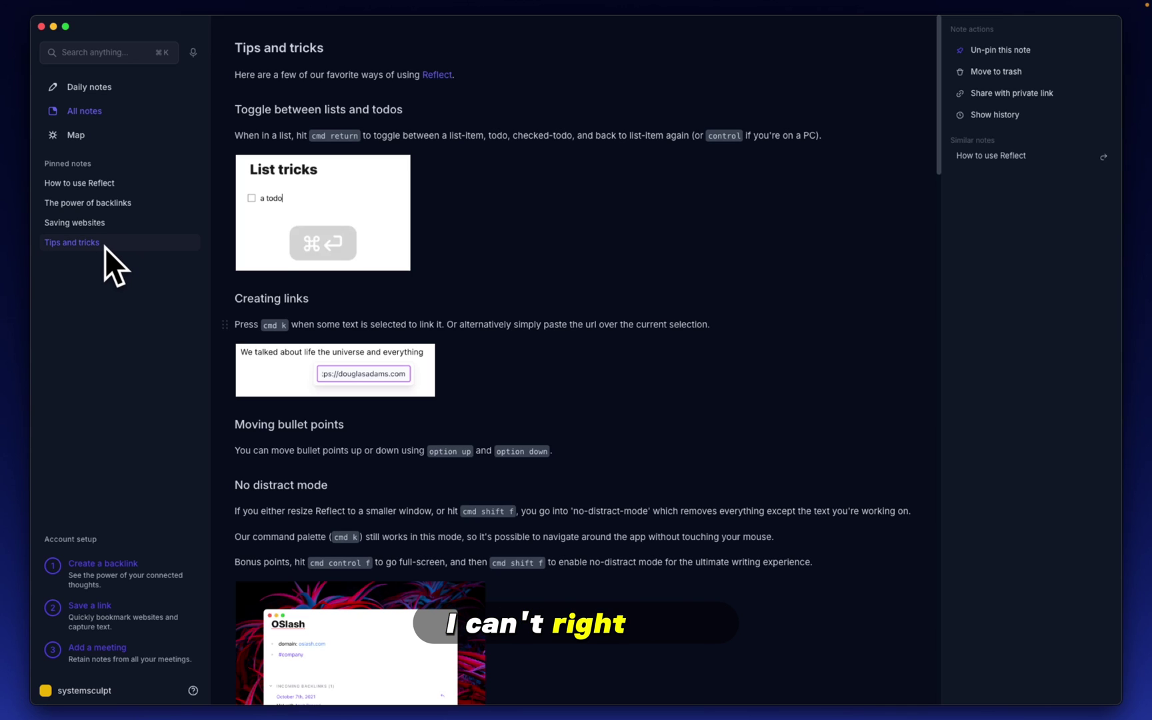
{"action": "left_click", "coordinate": [85, 224]}
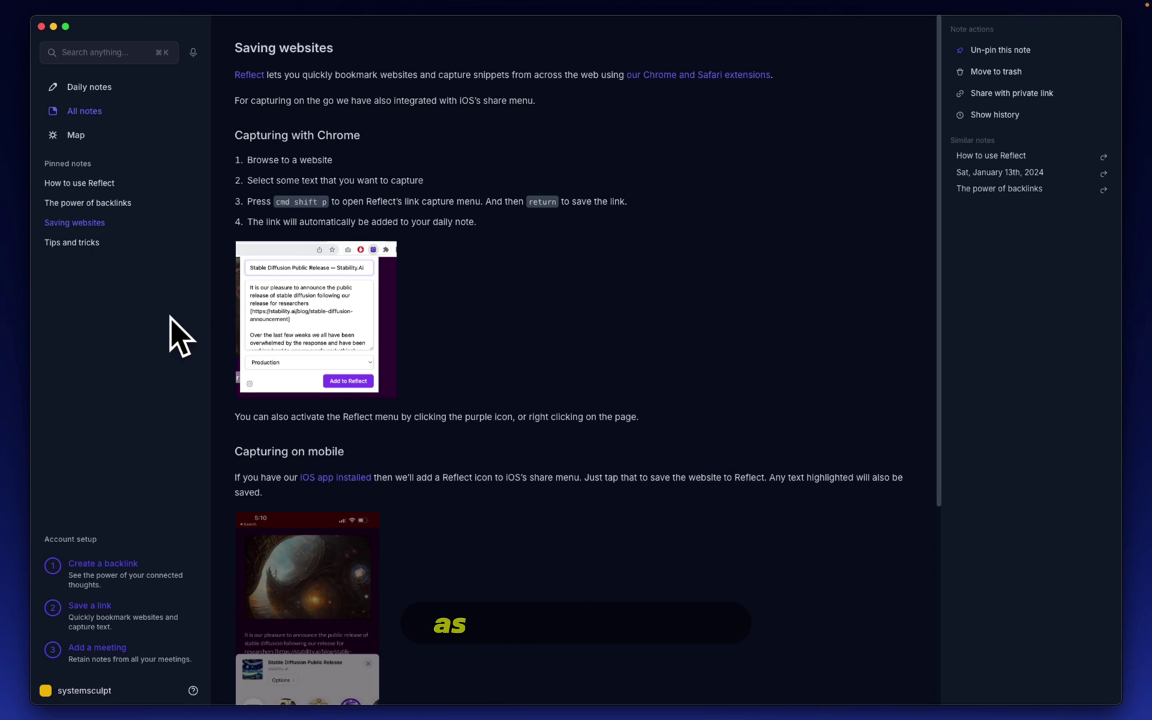
{"action": "key", "text": "super+bracketleft"}
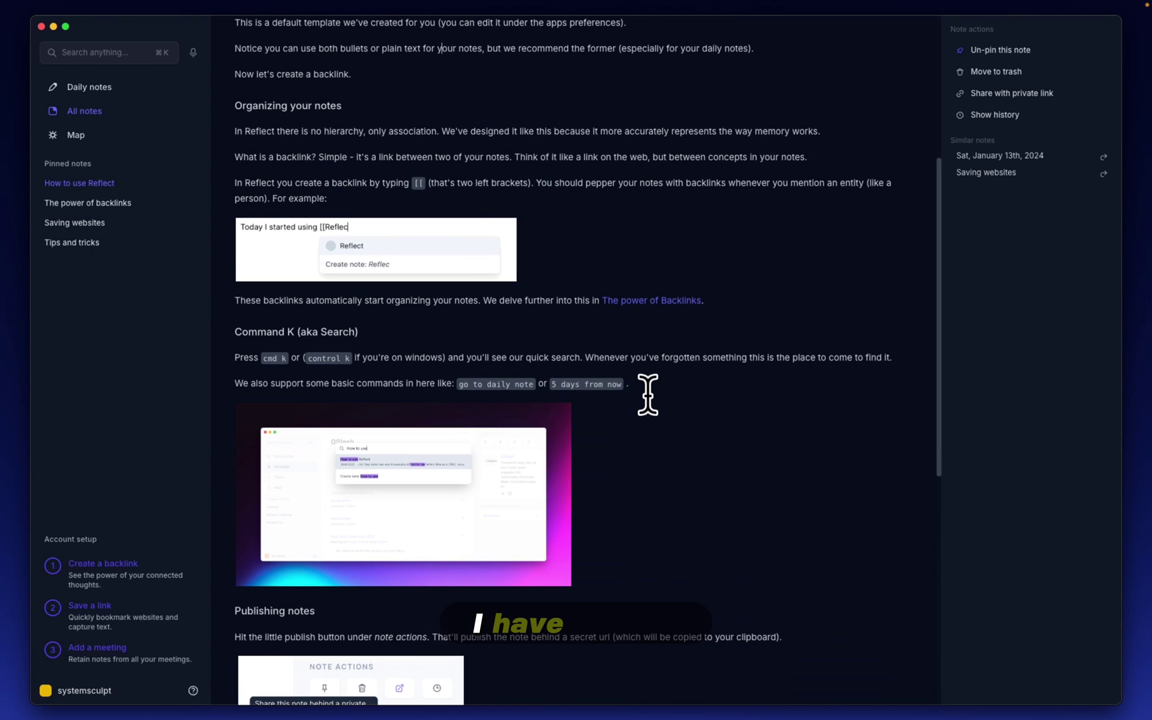
{"action": "scroll", "coordinate": [647, 395], "scroll_direction": "down", "scroll_amount": 10}
{"action": "scroll", "coordinate": [647, 395], "scroll_direction": "up", "scroll_amount": 10}
{"action": "scroll", "coordinate": [647, 394], "scroll_direction": "up", "scroll_amount": 5}
Step: Open Reflect > Settings on the Profile page
{"action": "left_click", "coordinate": [60, 7]}
{"action": "left_click", "coordinate": [94, 41]}
{"action": "left_click", "coordinate": [131, 120]}
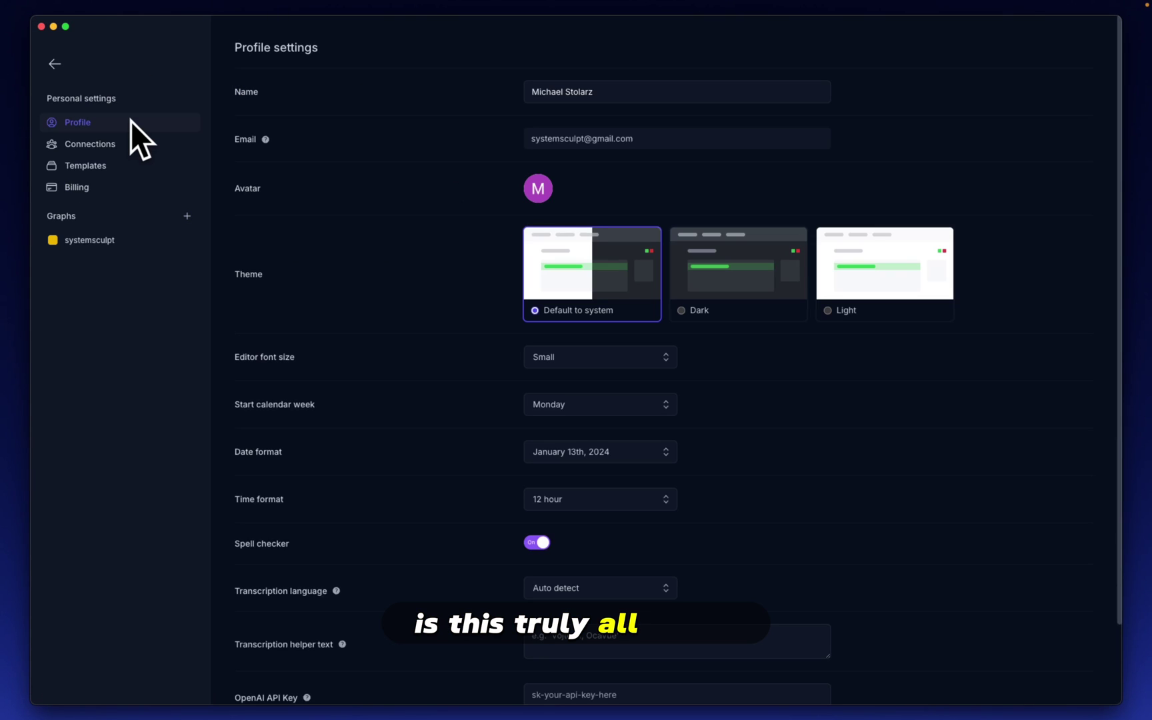
Step: Close settings and visit the January 13th daily note and All notes list
{"action": "key", "text": "Escape"}
{"action": "left_click", "coordinate": [131, 81]}
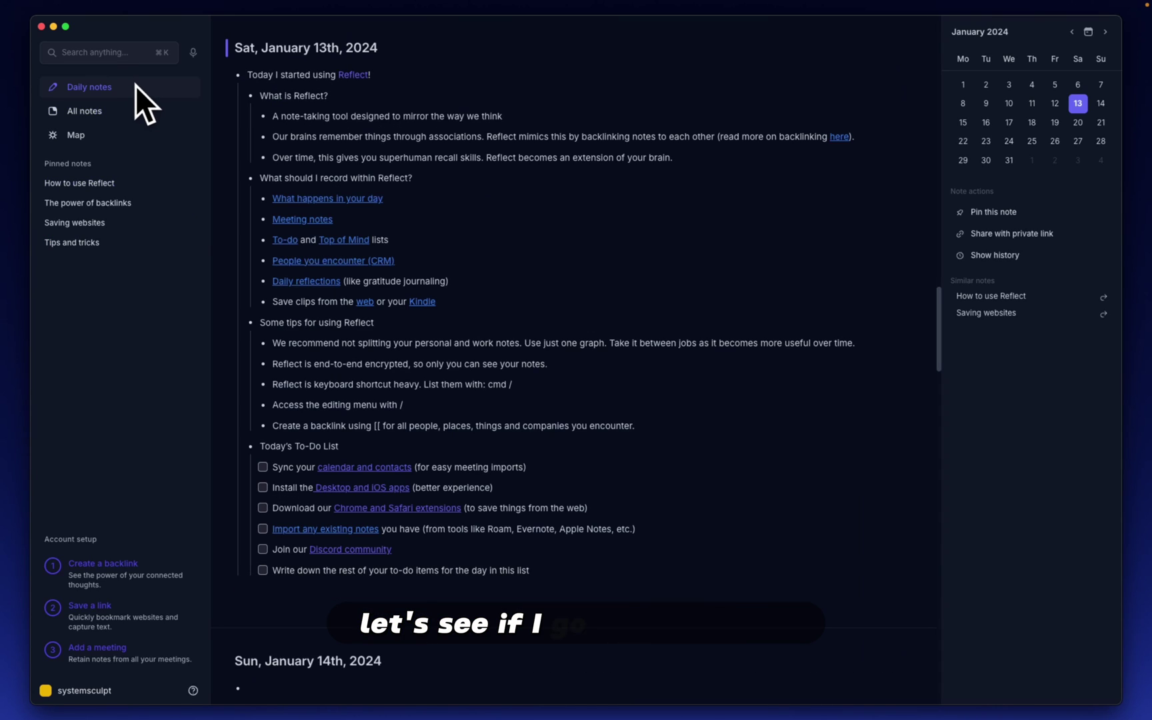
{"action": "left_click", "coordinate": [129, 111]}
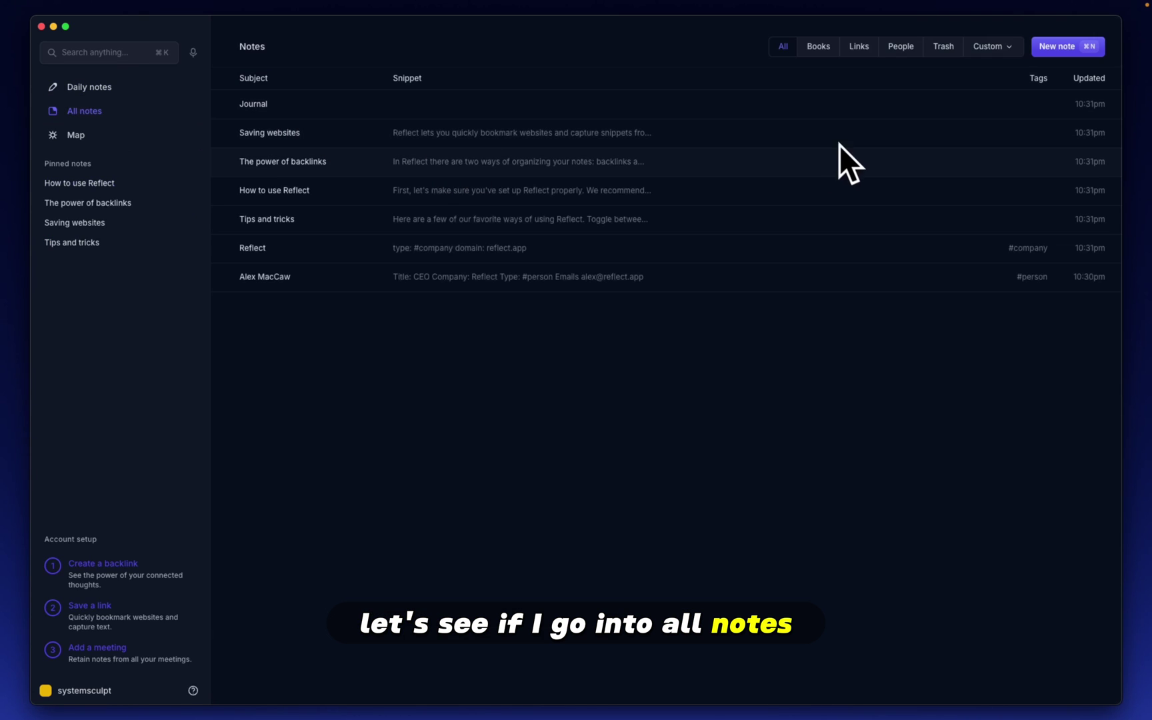
{"action": "left_click", "coordinate": [727, 134]}
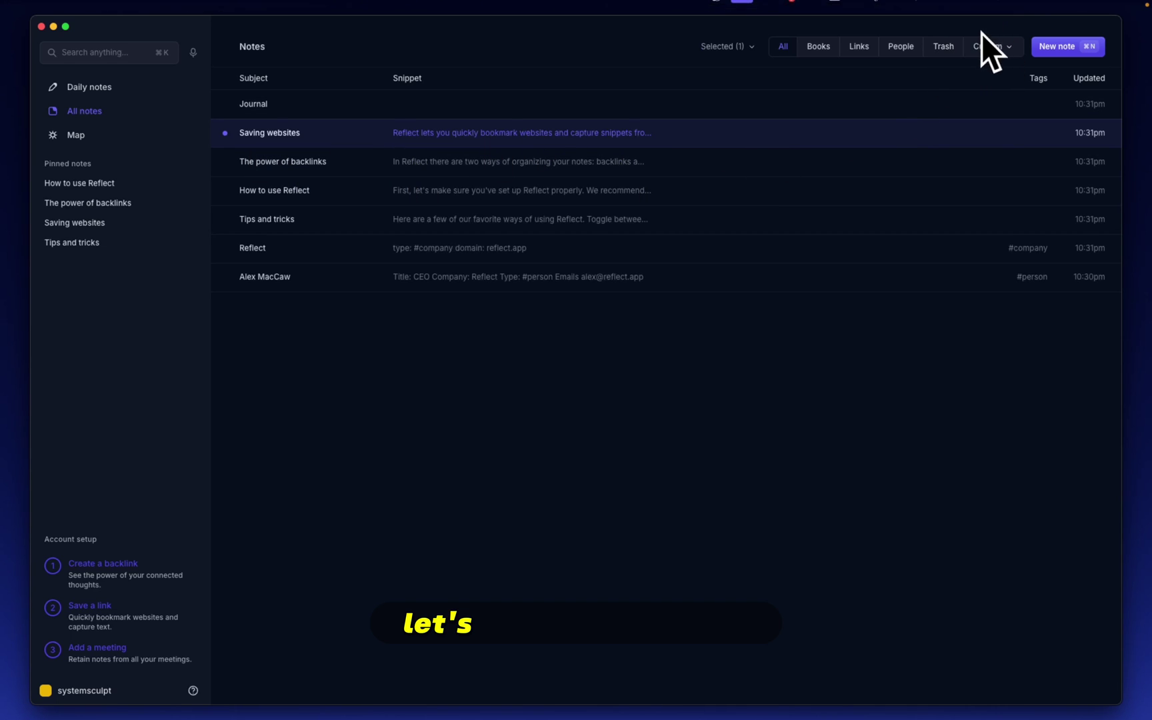
{"action": "left_click", "coordinate": [939, 8]}
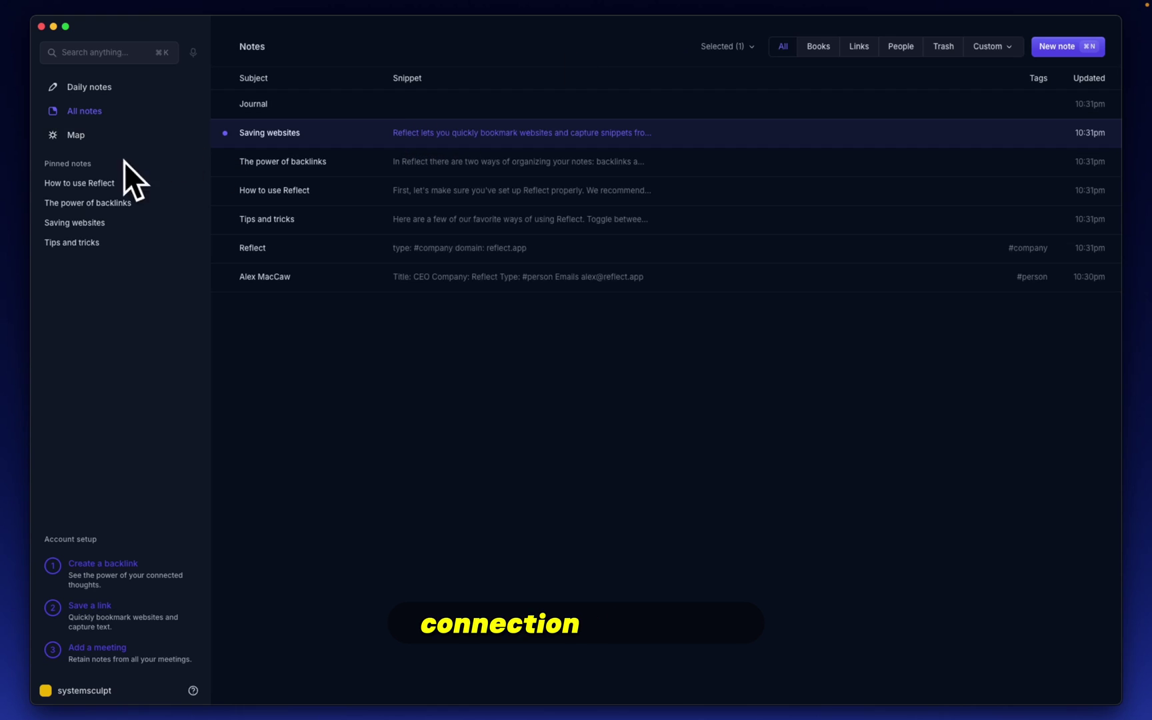
{"action": "left_click", "coordinate": [99, 187]}
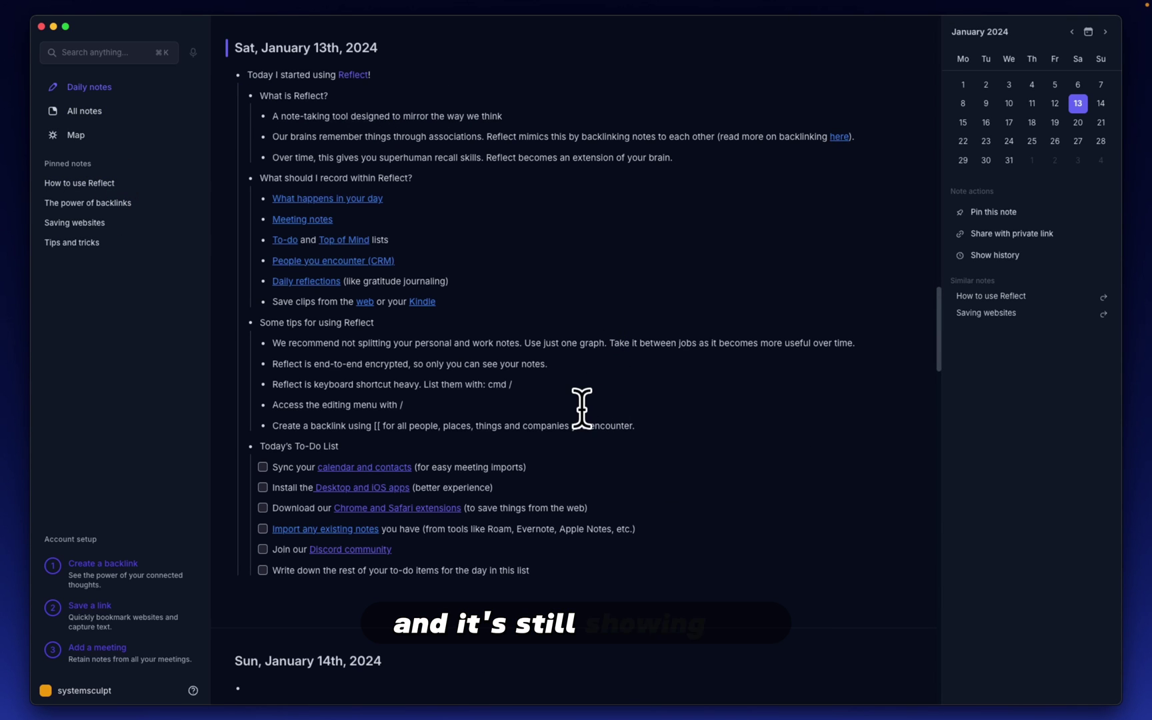
Step: Reopen settings from the account menu and open the existing graph's Edit your graph page
{"action": "left_click", "coordinate": [647, 381]}
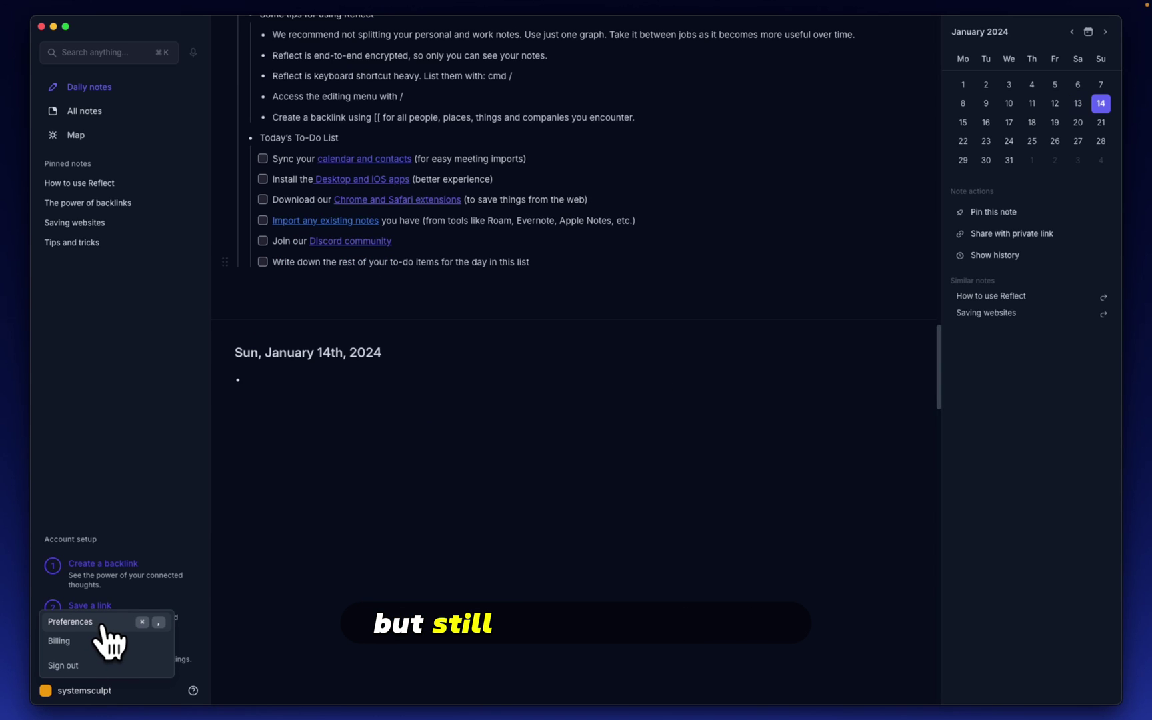
{"action": "left_click", "coordinate": [103, 625]}
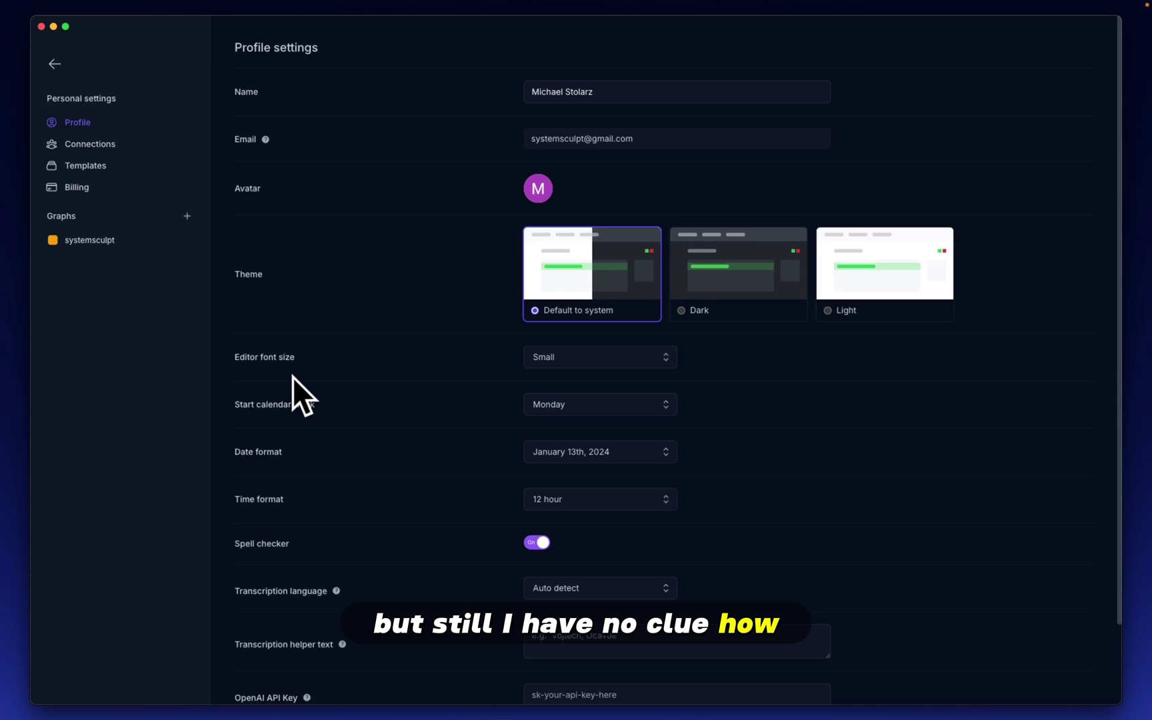
{"action": "scroll", "coordinate": [343, 339], "scroll_direction": "down", "scroll_amount": 3}
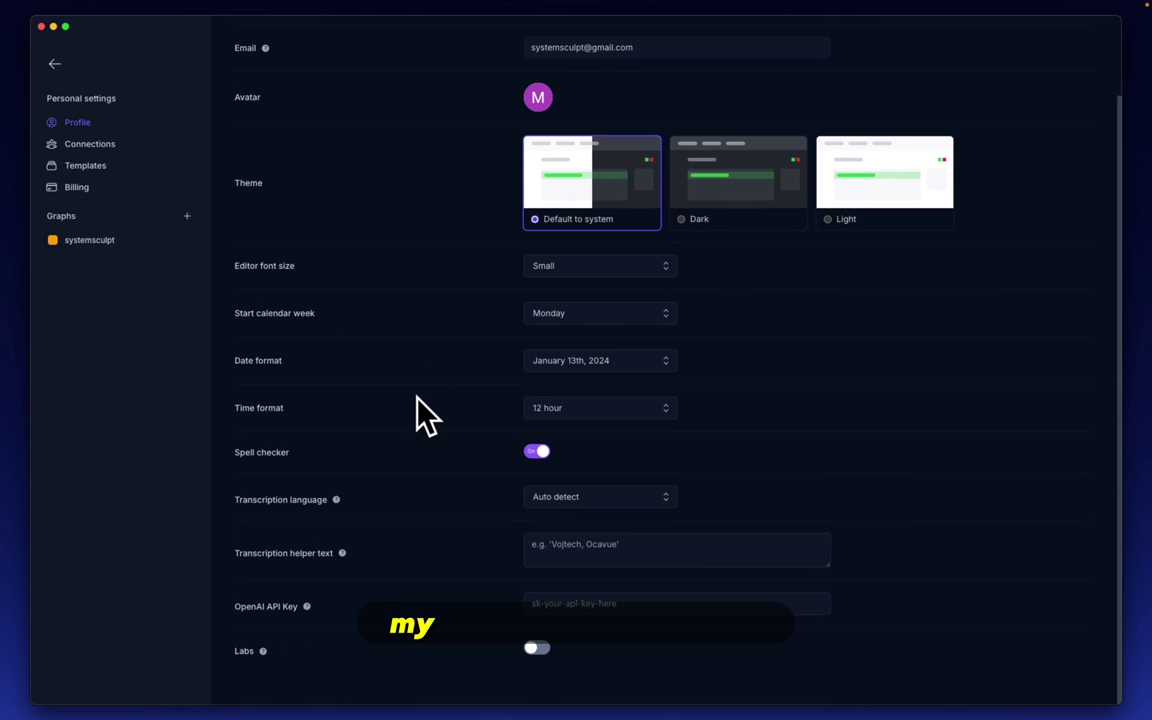
{"action": "scroll", "coordinate": [416, 396], "scroll_direction": "up", "scroll_amount": 3}
{"action": "left_click", "coordinate": [138, 239]}
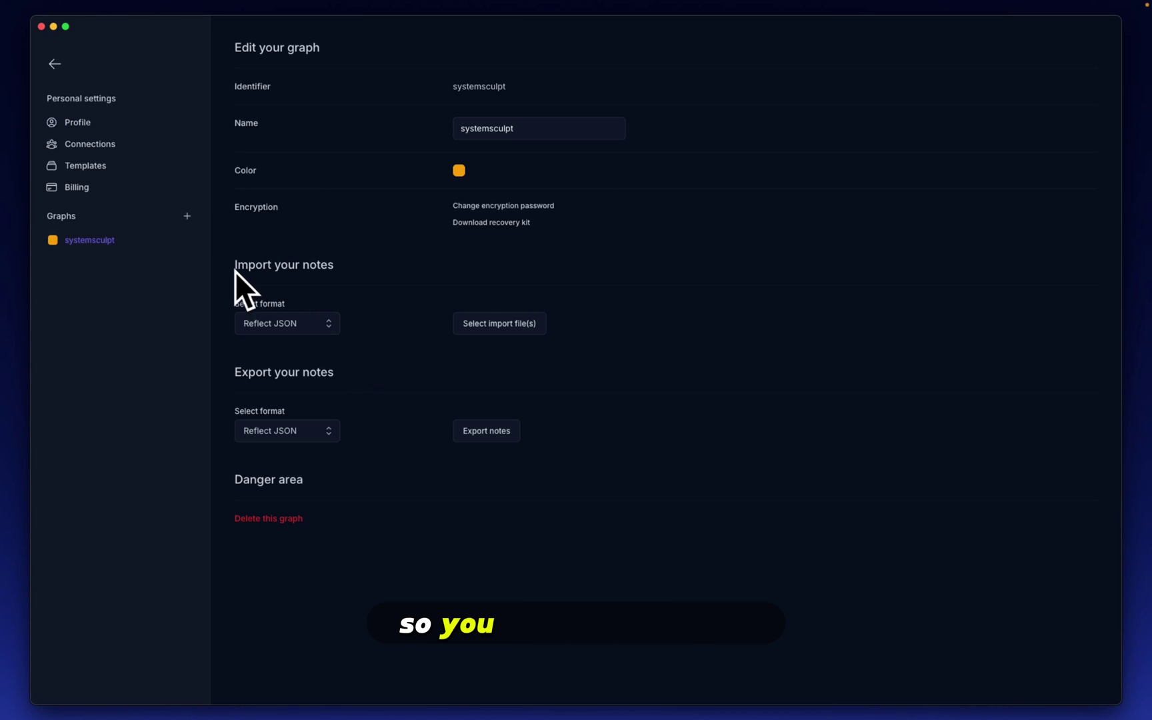
Step: Review the import formats and leave the import format as Reflect JSON
{"action": "left_click", "coordinate": [322, 326]}
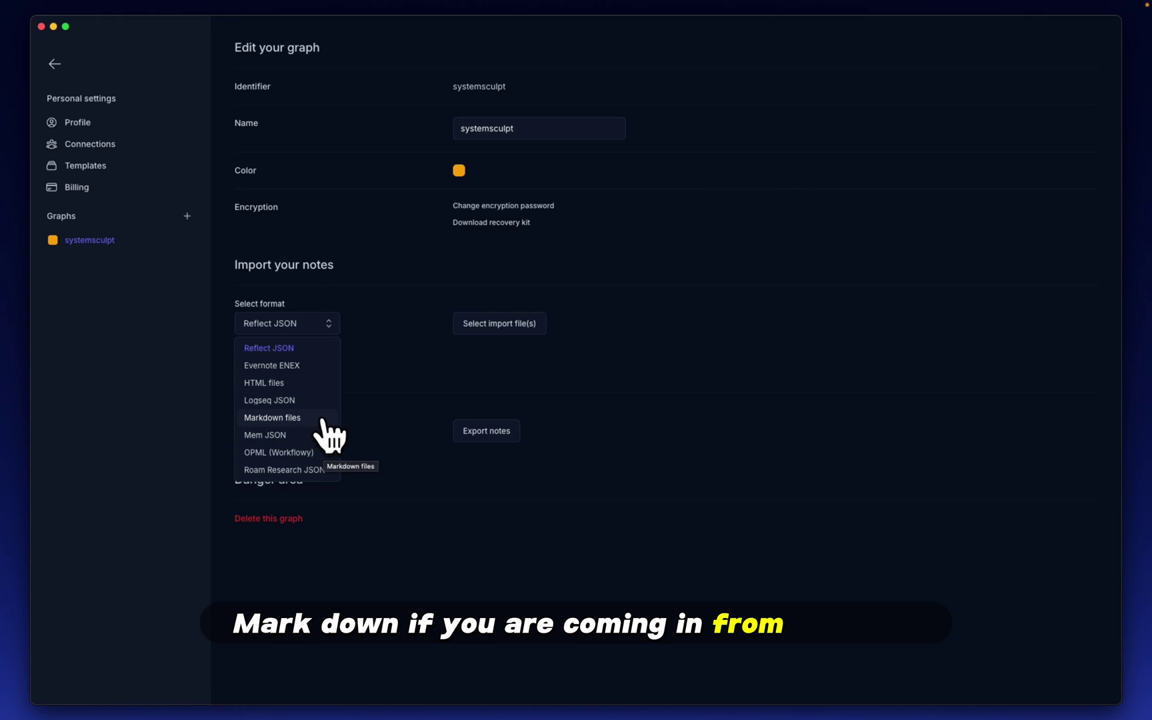
{"action": "key", "text": "Escape"}
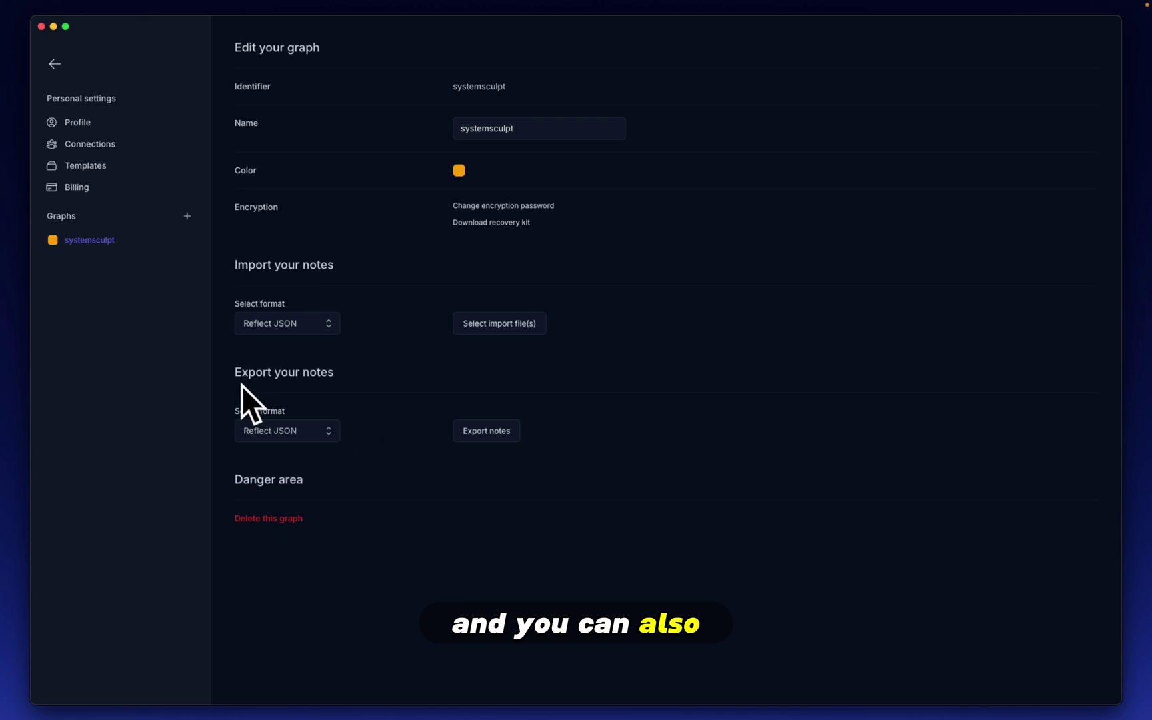